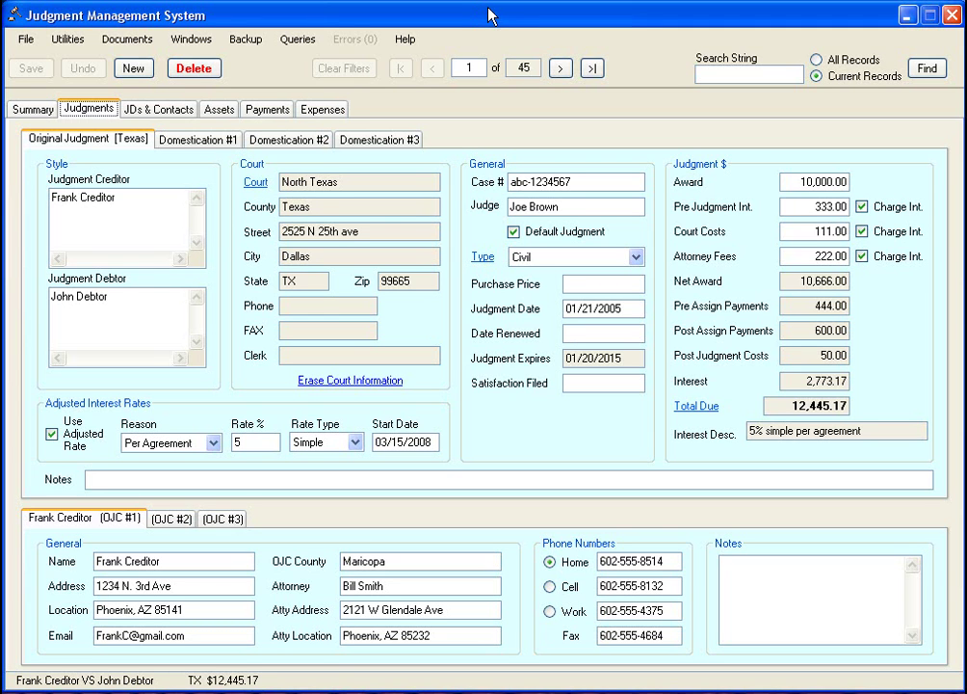
# Step: Look over the File > Special options Import NJN Database and Help Importing NJN, then close the menu
pyautogui.click(24, 43)
pyautogui.moveTo(55, 107)
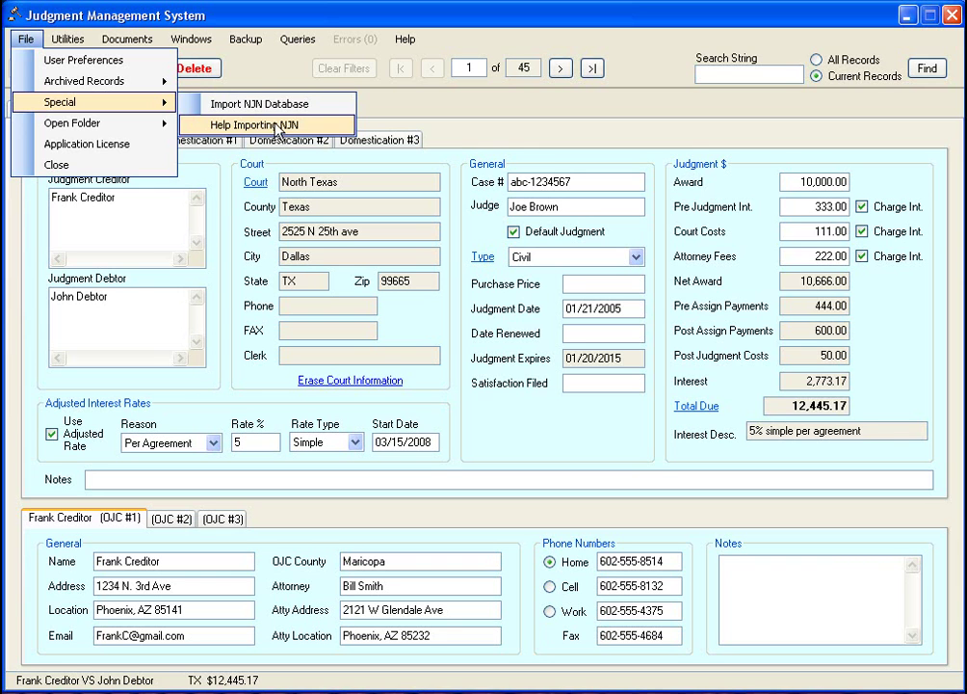
pyautogui.click(485, 17)
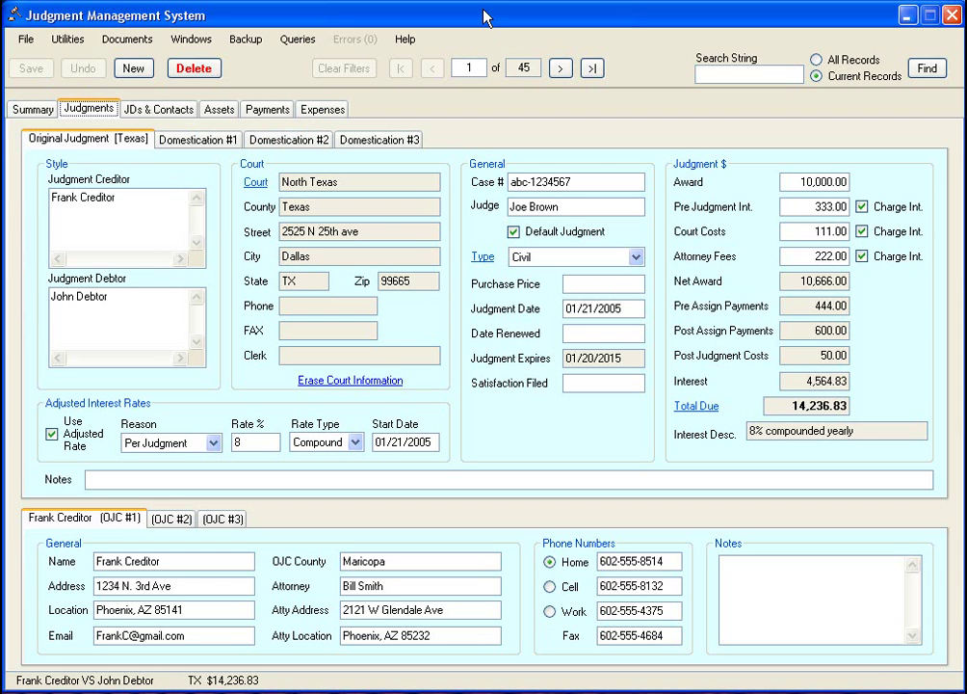
# Step: Browse the Help menu's My First Judgment, My First Domestication and Help By Tab entries, then close it
pyautogui.click(406, 39)
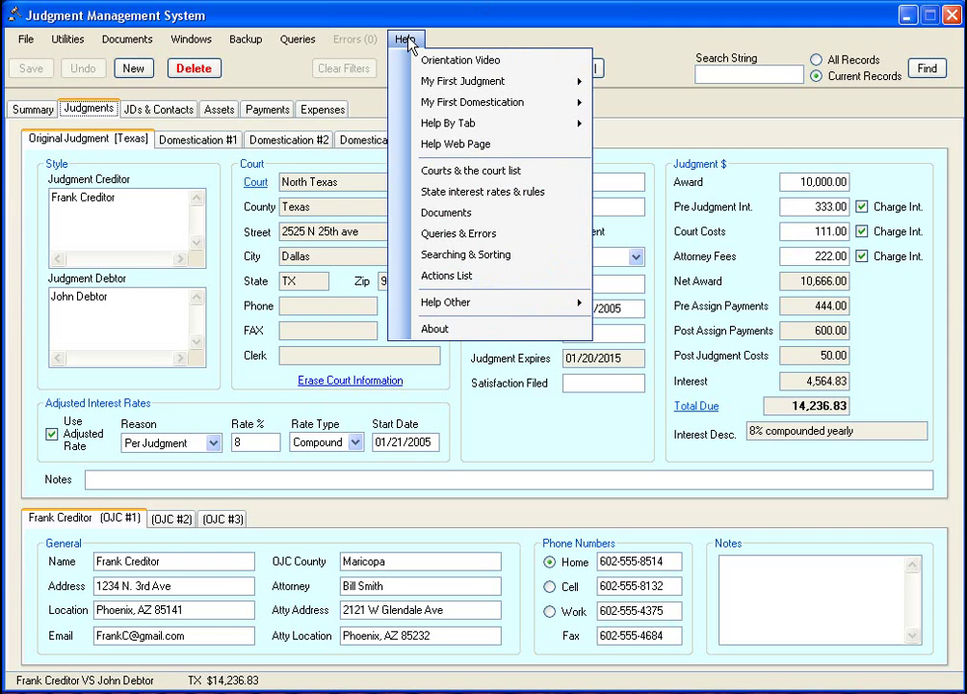
pyautogui.moveTo(450, 86)
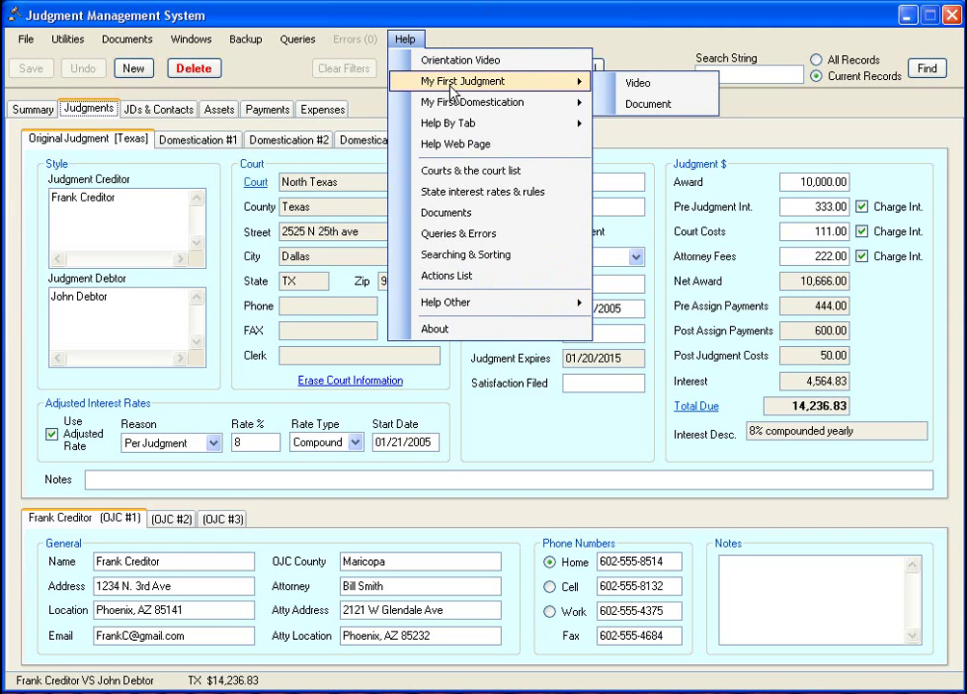
pyautogui.moveTo(500, 107)
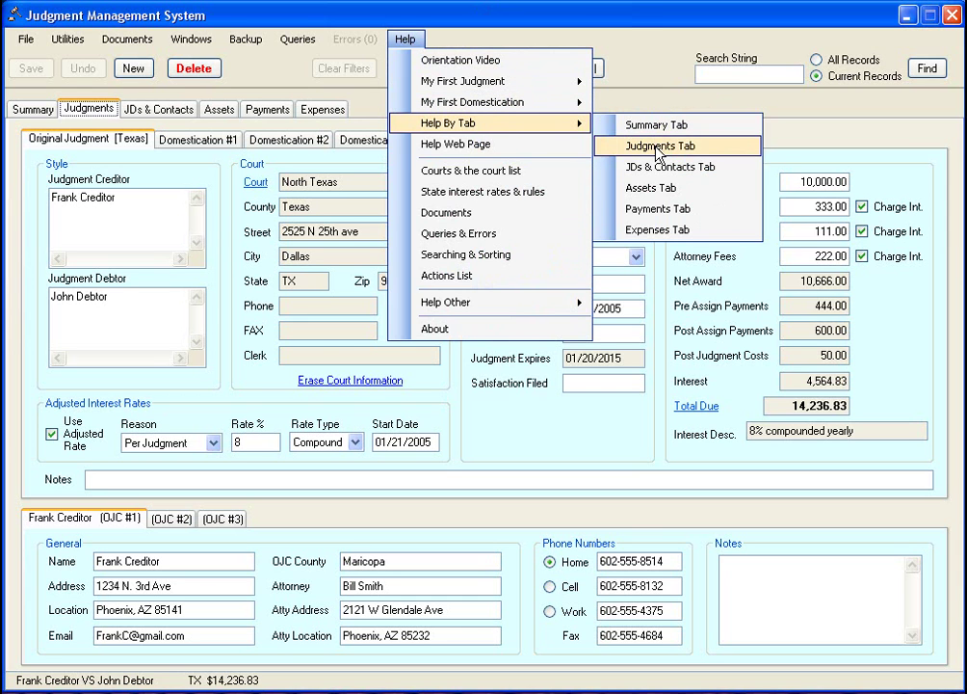
pyautogui.click(448, 22)
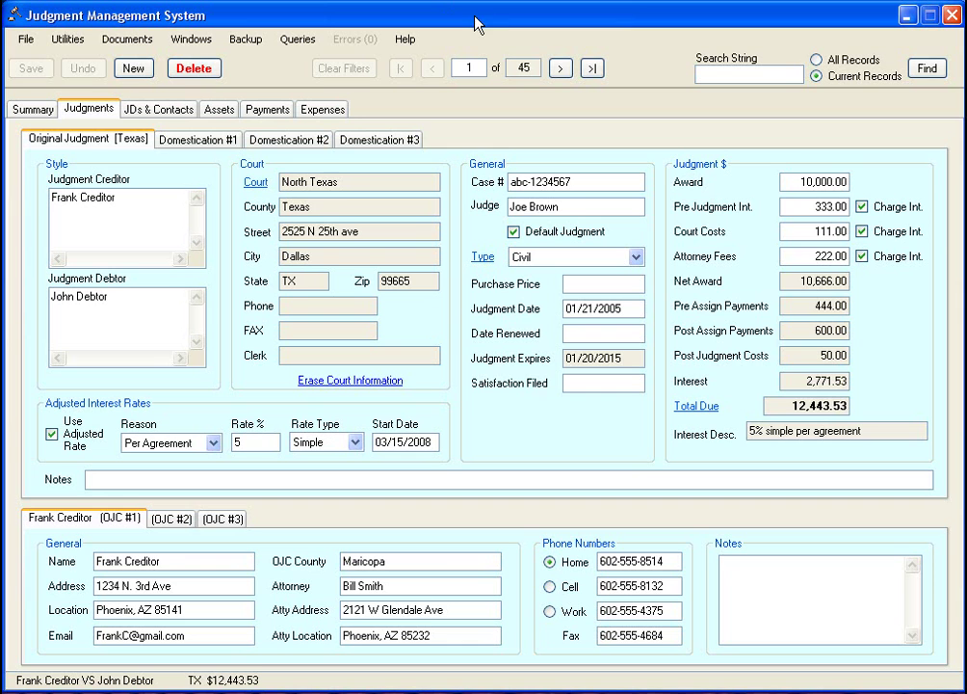
# Step: Advance to record 2 and view its Domestication #1–#3 sub-tabs before returning to Original Judgment
pyautogui.click(561, 70)
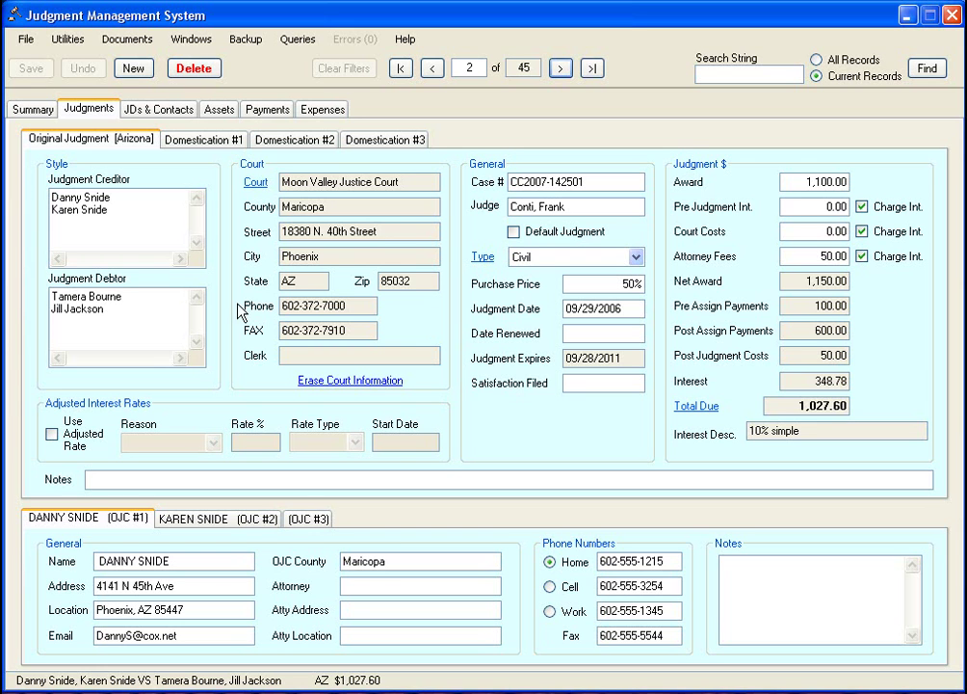
pyautogui.click(192, 147)
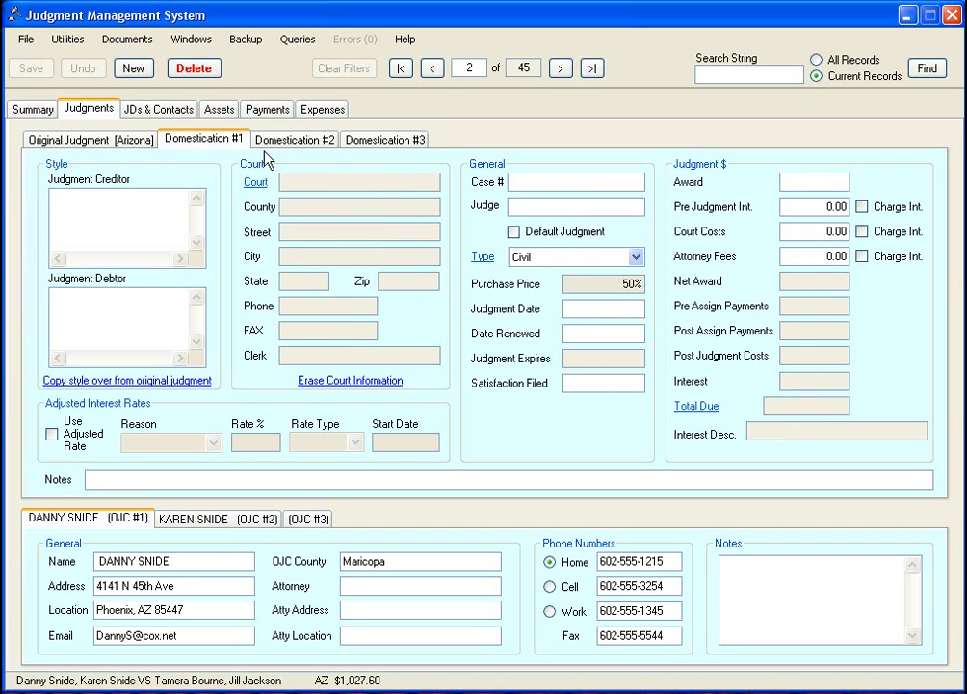
pyautogui.click(303, 146)
pyautogui.click(378, 145)
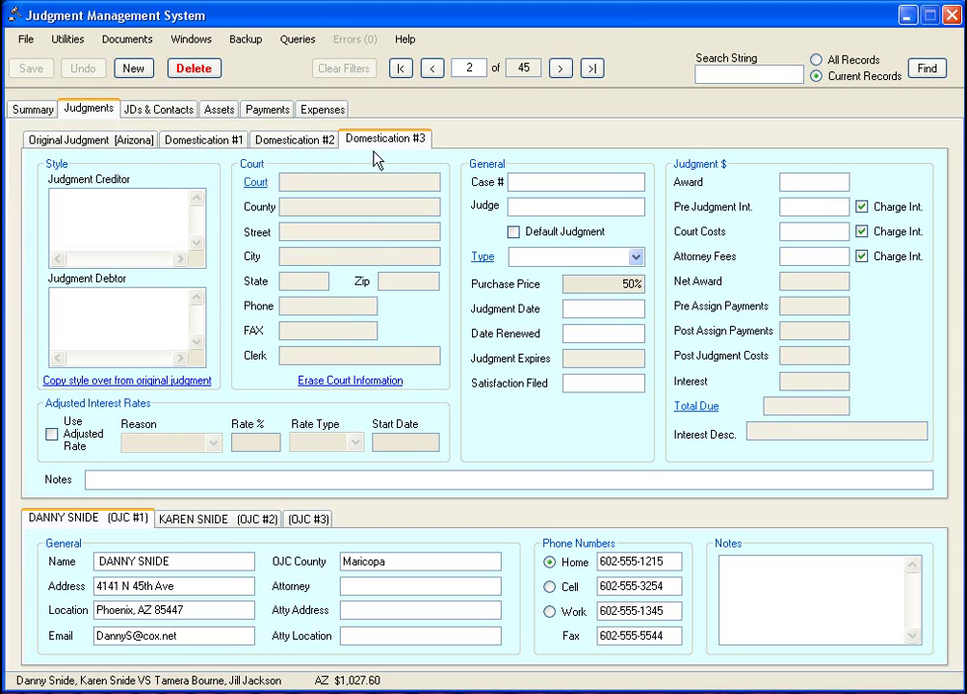
pyautogui.click(294, 140)
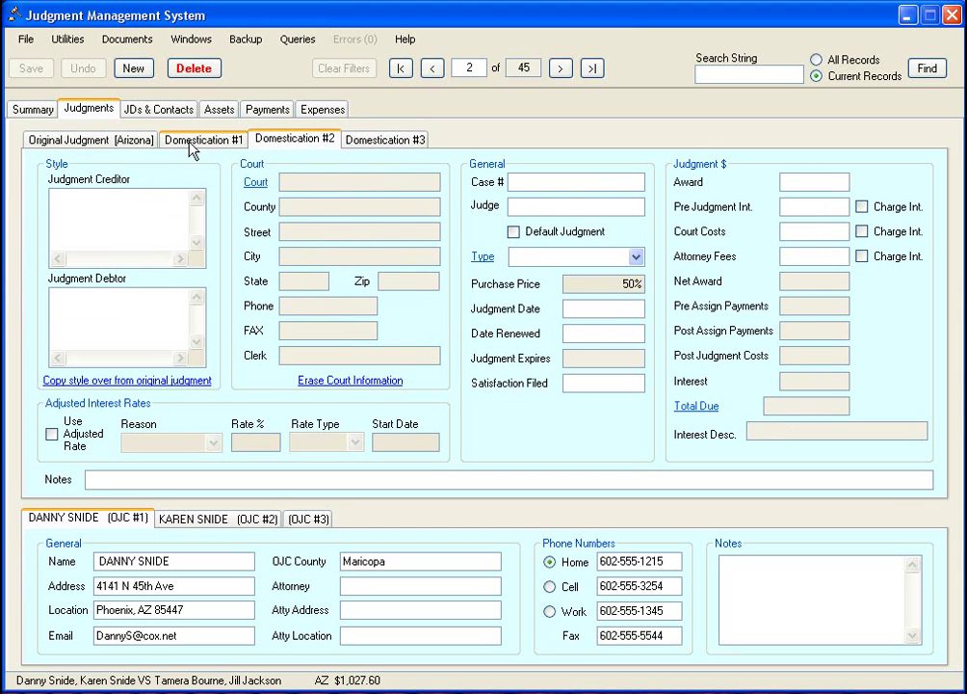
pyautogui.click(92, 140)
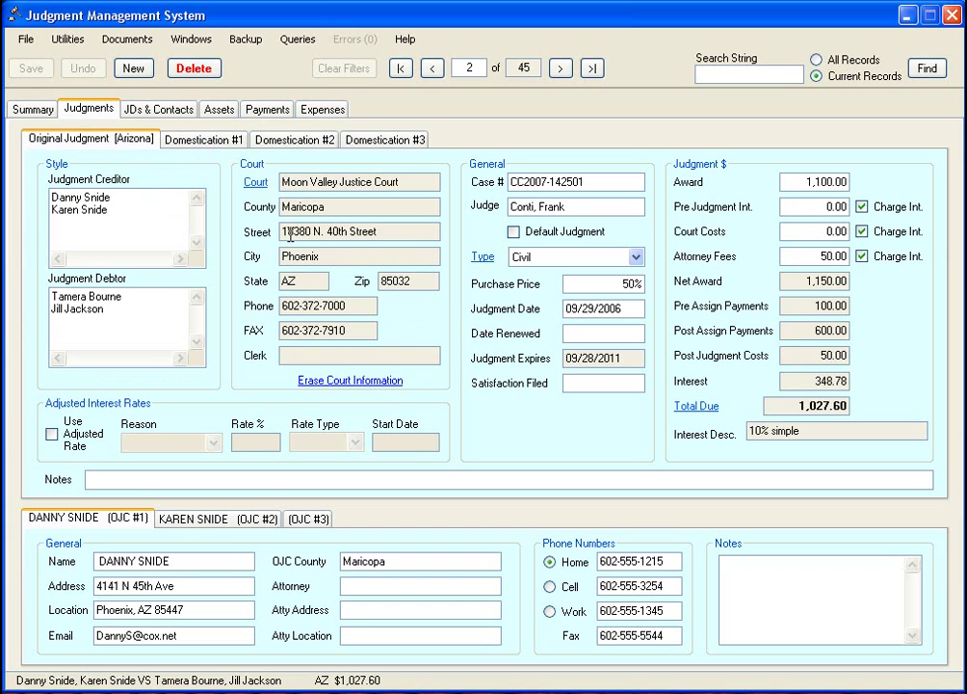
# Step: Set the original judgment's court to Moon Valley Justice Court from the Courts list
pyautogui.click(256, 185)
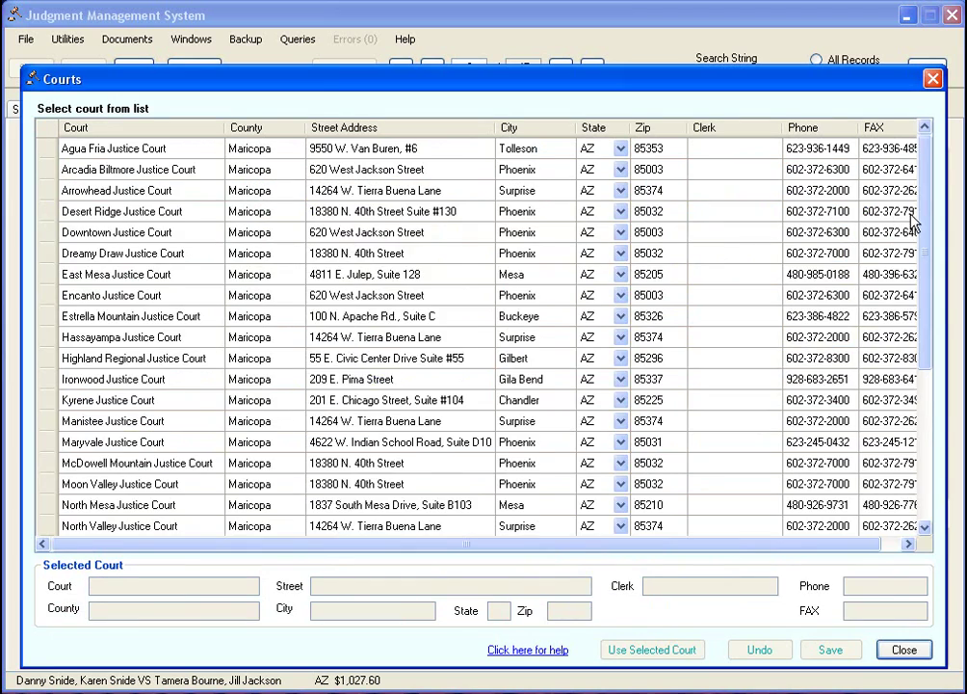
pyautogui.moveTo(916, 221); pyautogui.dragTo(920, 323)
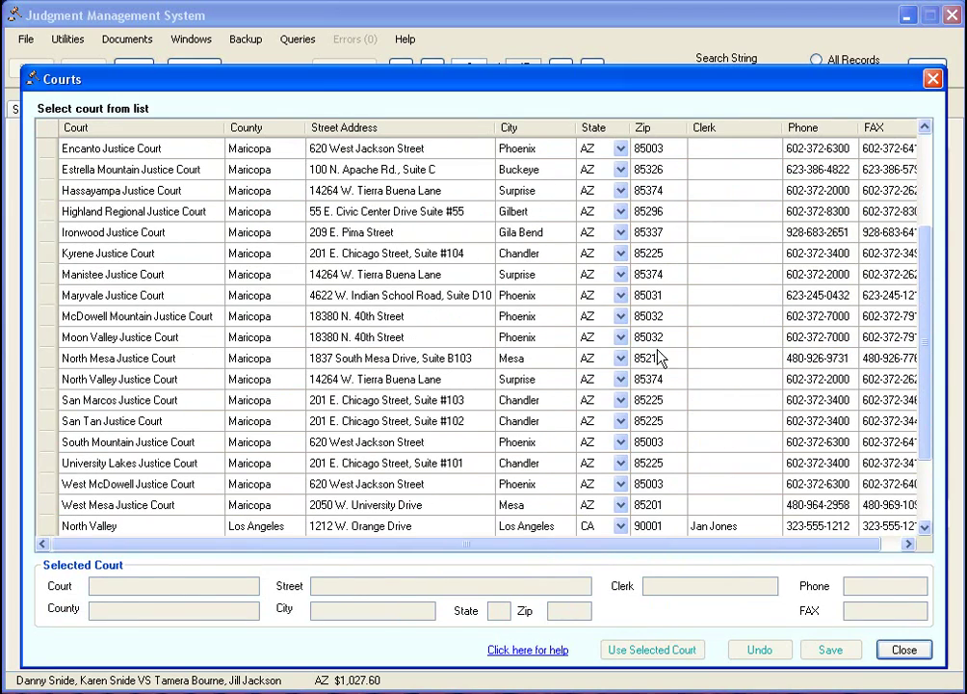
pyautogui.click(42, 339)
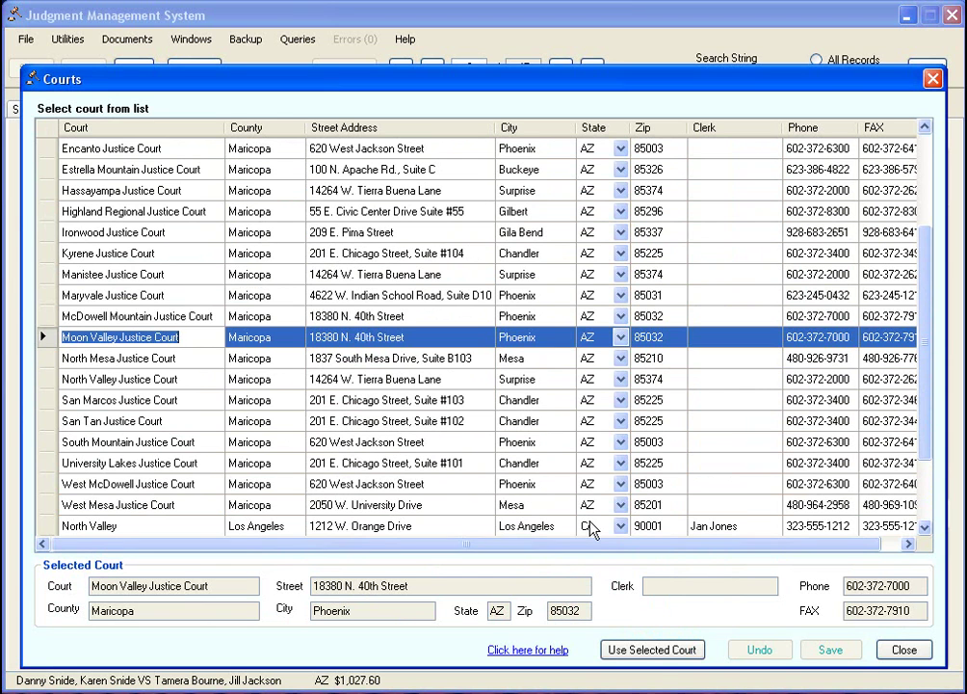
pyautogui.click(656, 650)
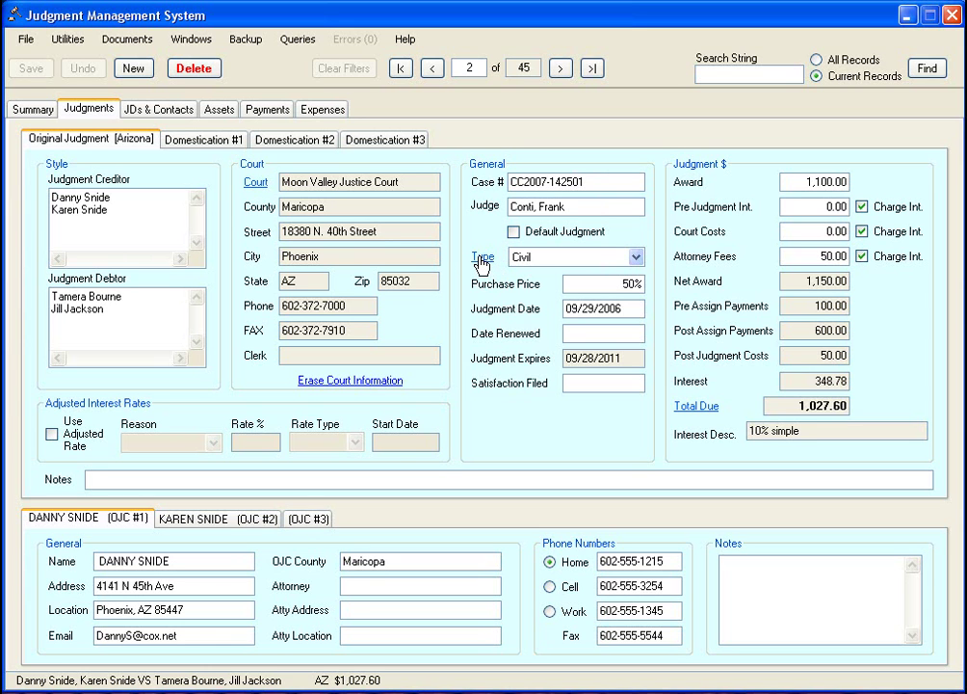
pyautogui.click(525, 256)
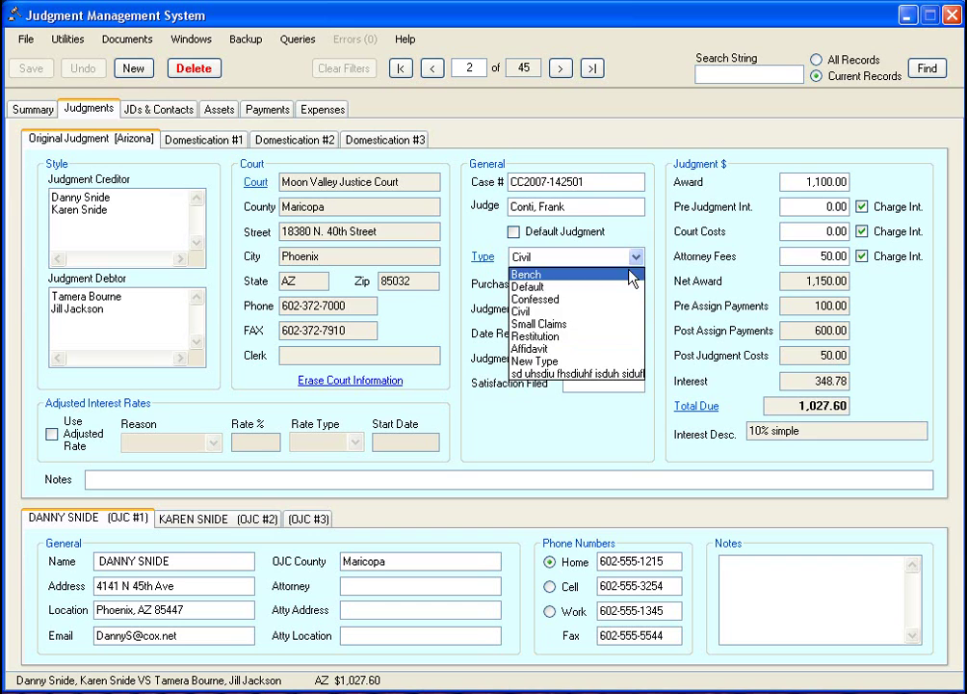
pyautogui.click(482, 243)
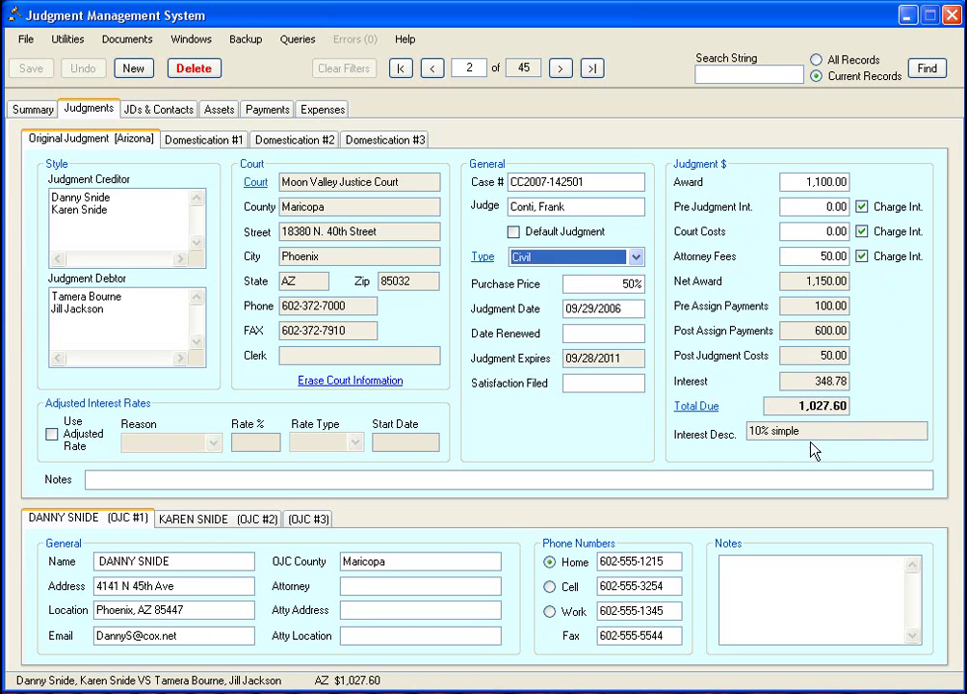
pyautogui.moveTo(796, 406); pyautogui.dragTo(859, 409)
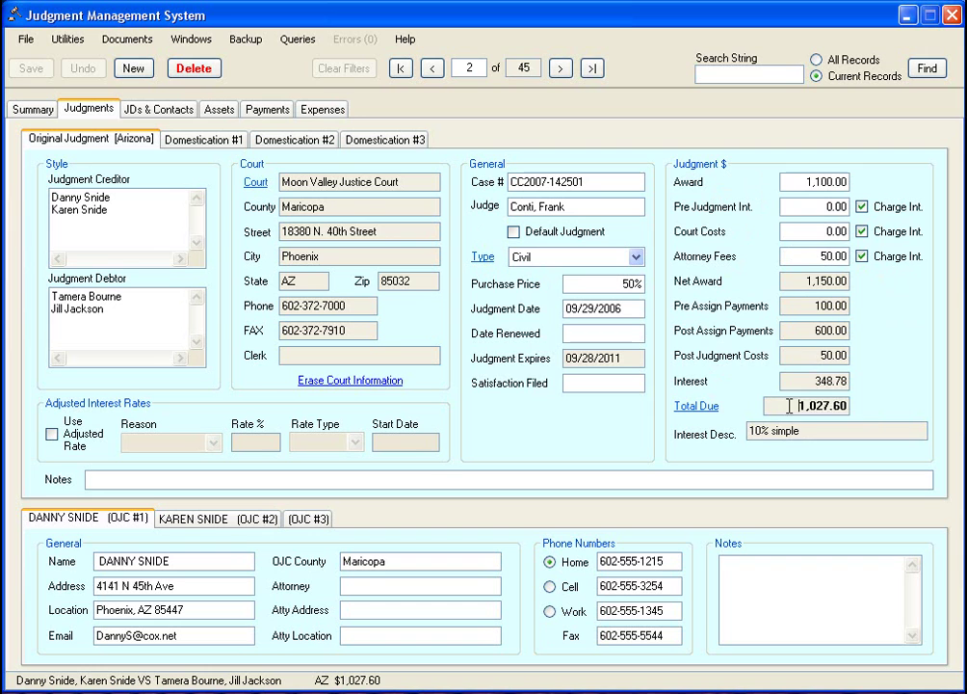
pyautogui.click(798, 406)
pyautogui.click(708, 409)
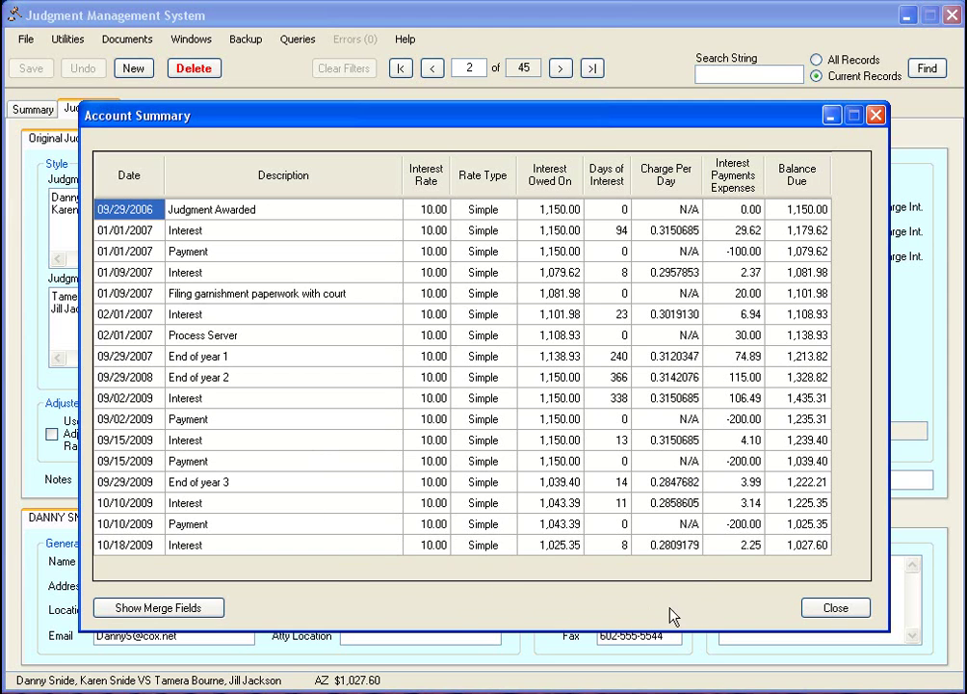
pyautogui.click(835, 609)
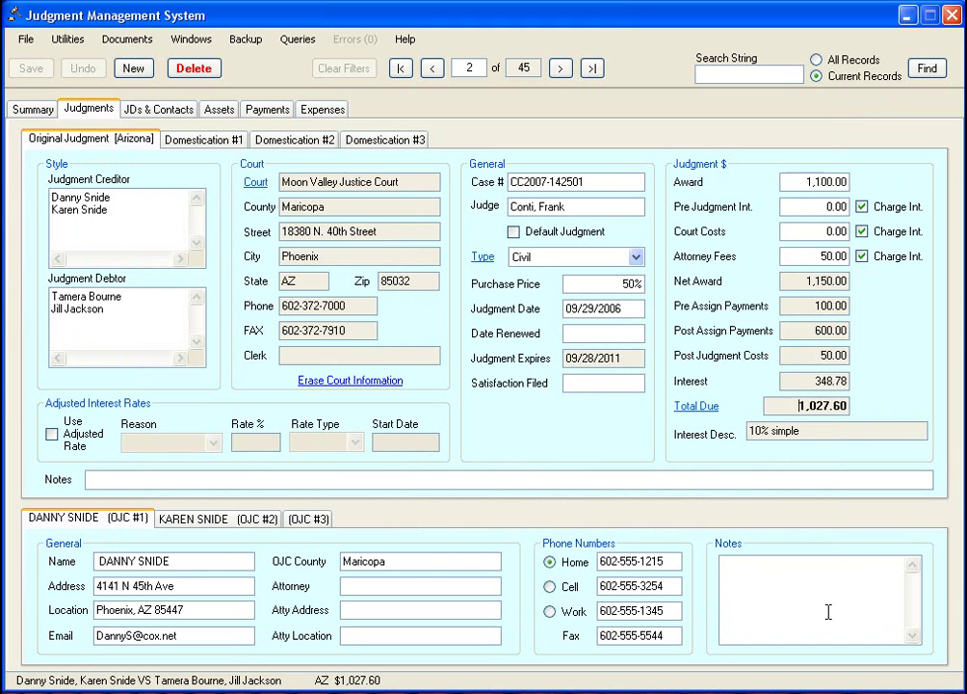
# Step: Apply an adjusted Per Judgment rate of 12% simple interest starting 09/29/2099
pyautogui.click(53, 435)
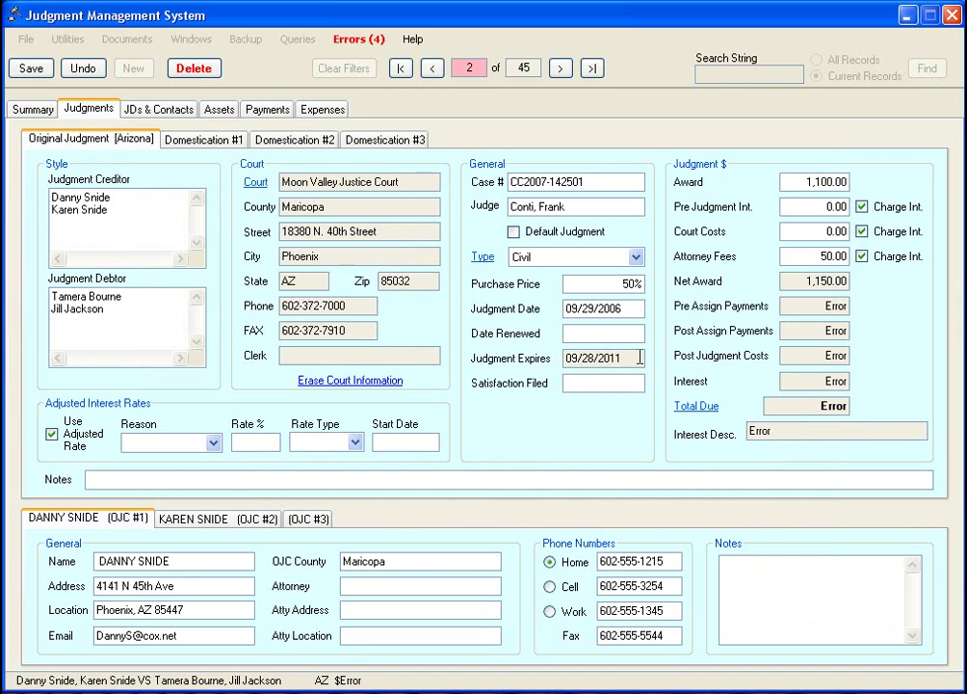
pyautogui.click(214, 445)
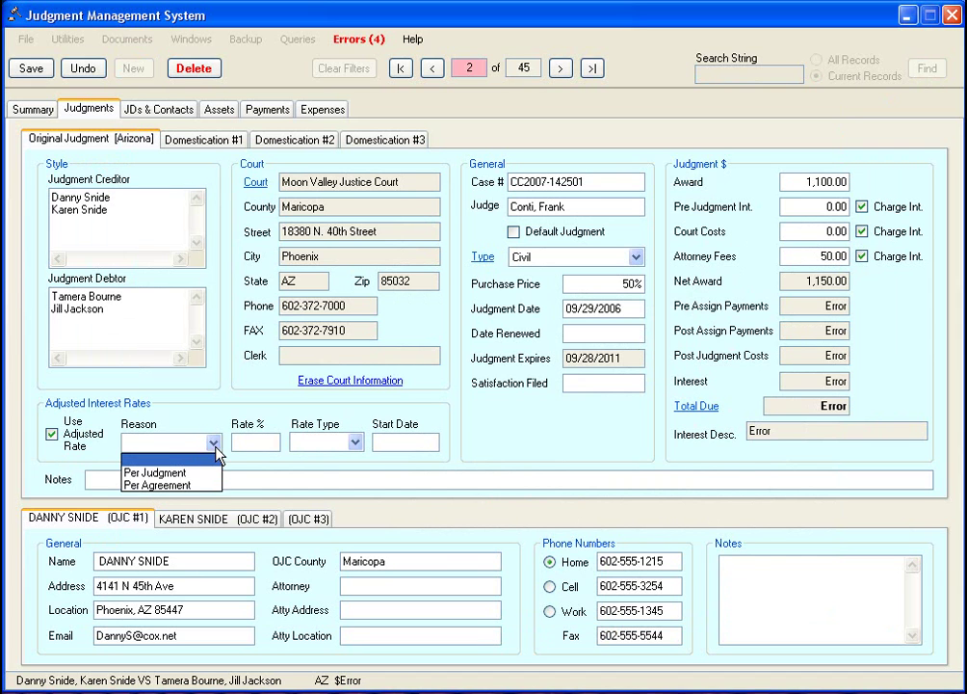
pyautogui.click(193, 473)
pyautogui.click(254, 442)
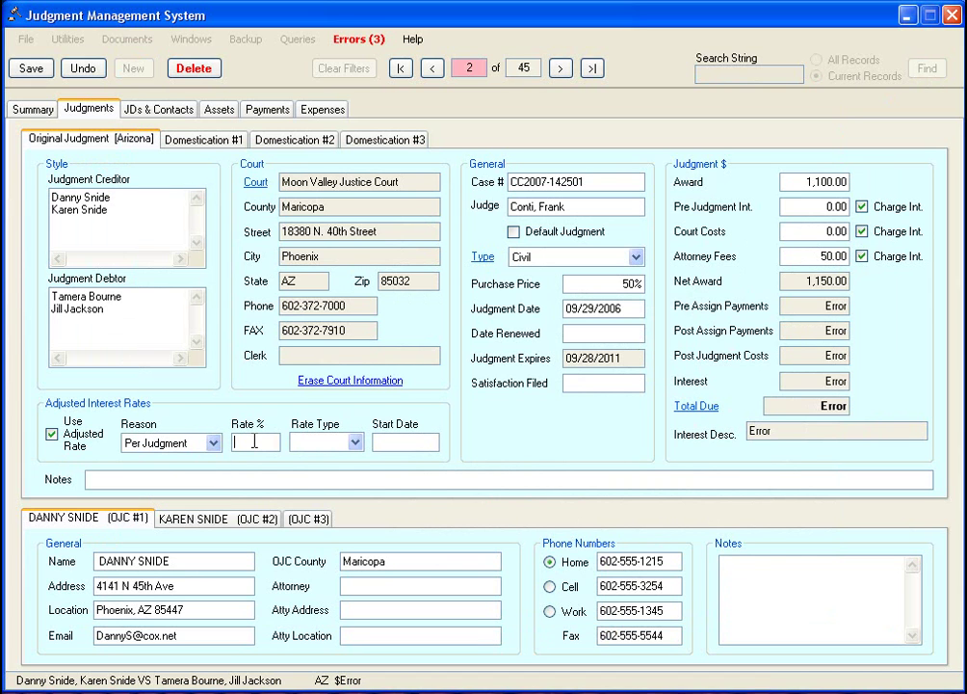
pyautogui.write('10')
pyautogui.write('2')
pyautogui.click(354, 445)
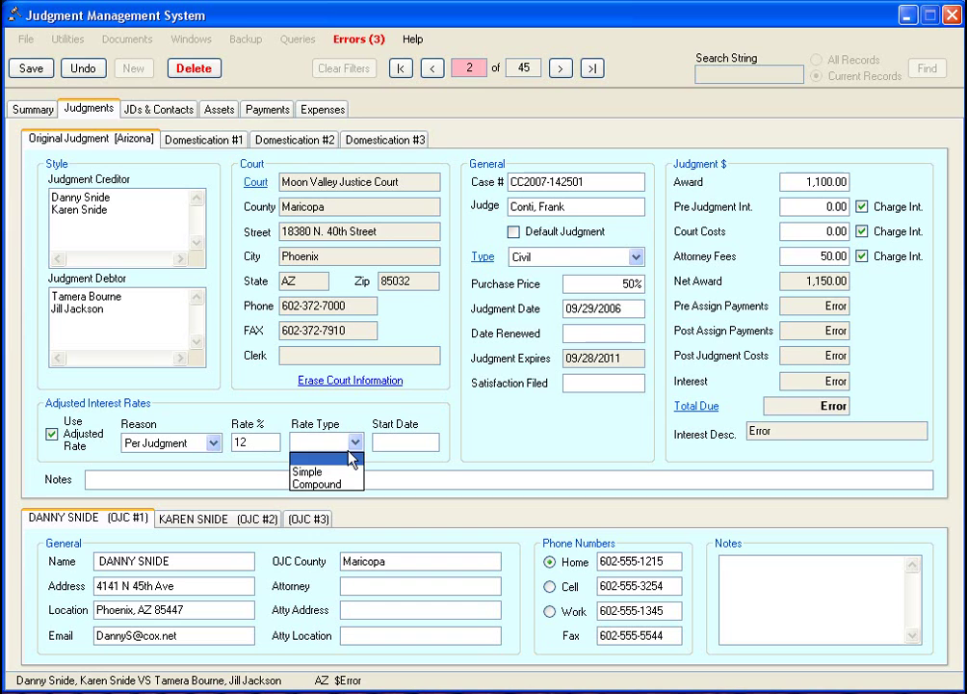
pyautogui.click(337, 472)
pyautogui.click(385, 442)
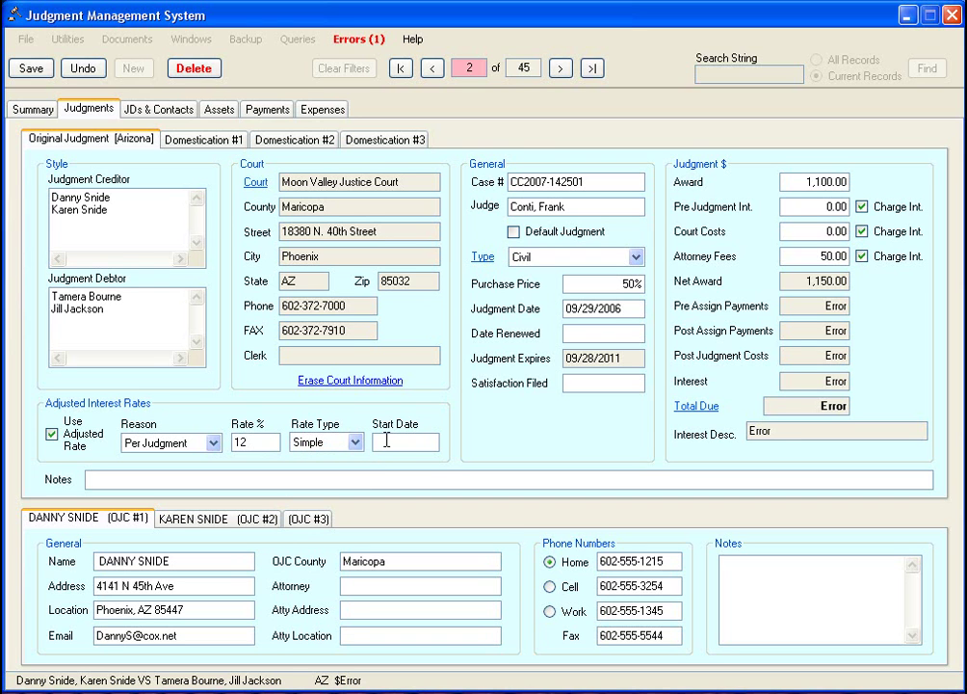
pyautogui.write('09/29/2099')
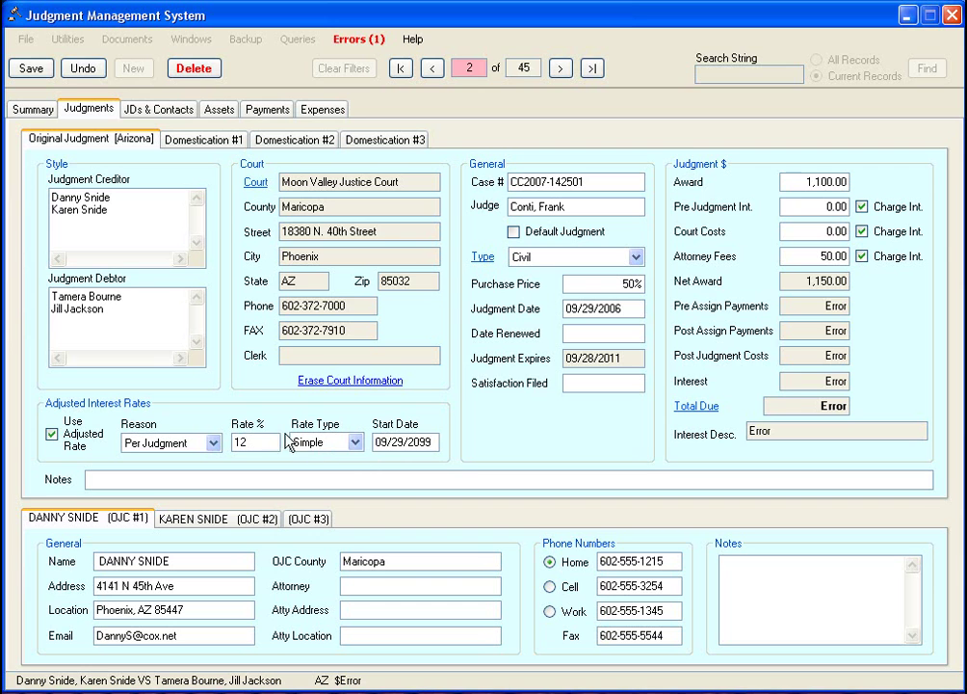
pyautogui.click(244, 441)
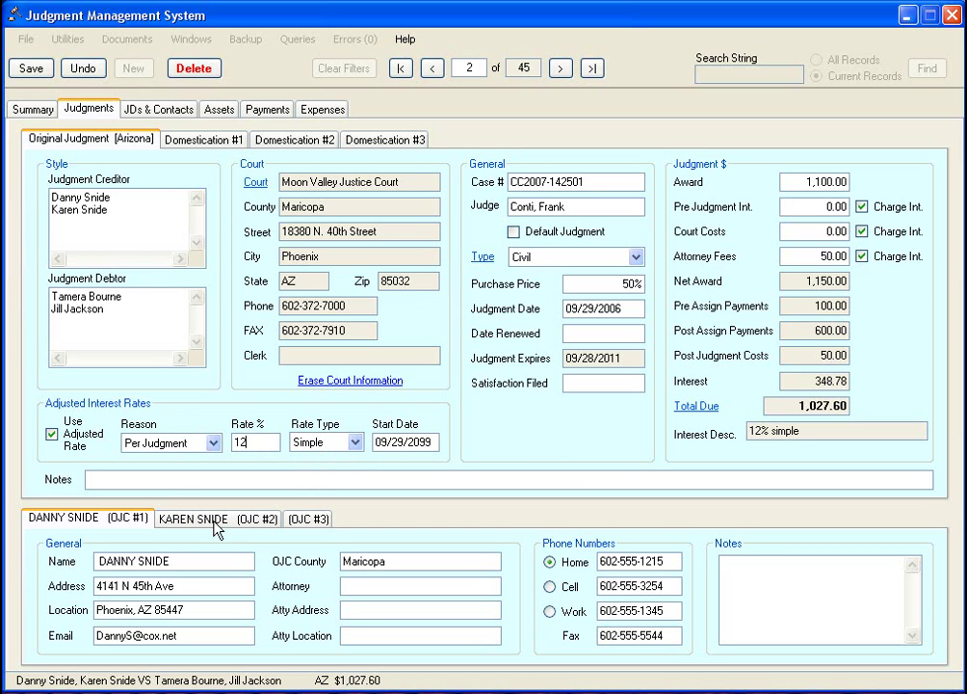
pyautogui.click(174, 588)
pyautogui.click(195, 520)
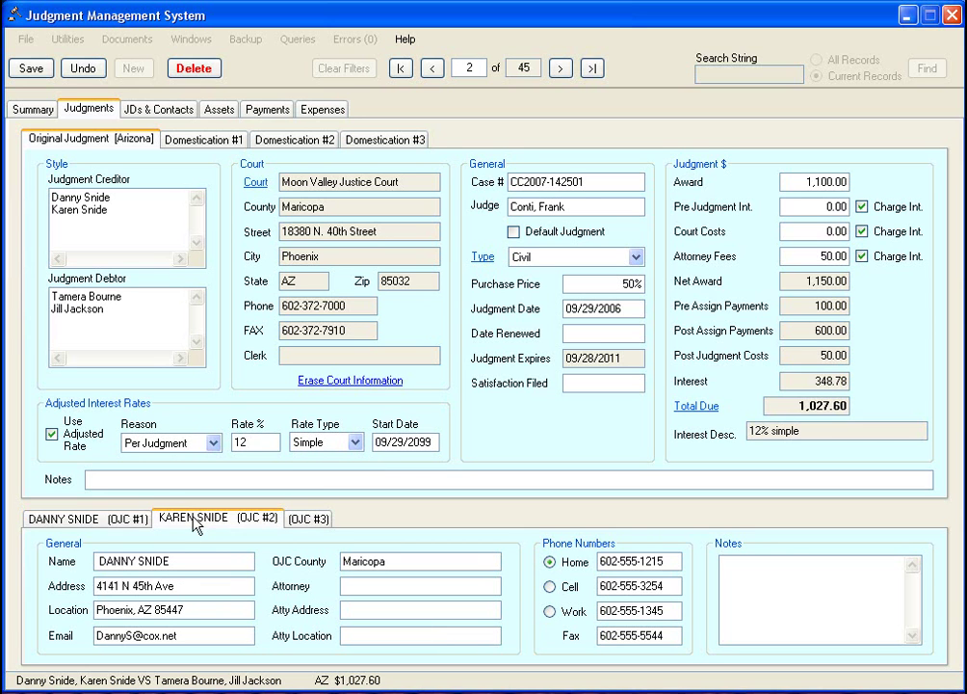
pyautogui.click(319, 520)
pyautogui.click(255, 520)
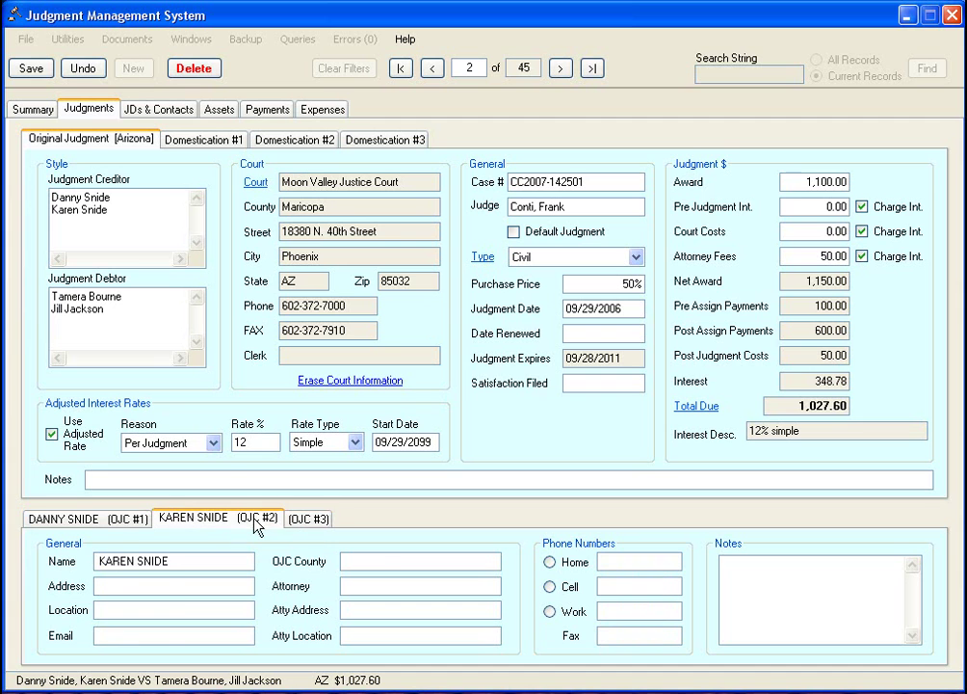
pyautogui.click(112, 520)
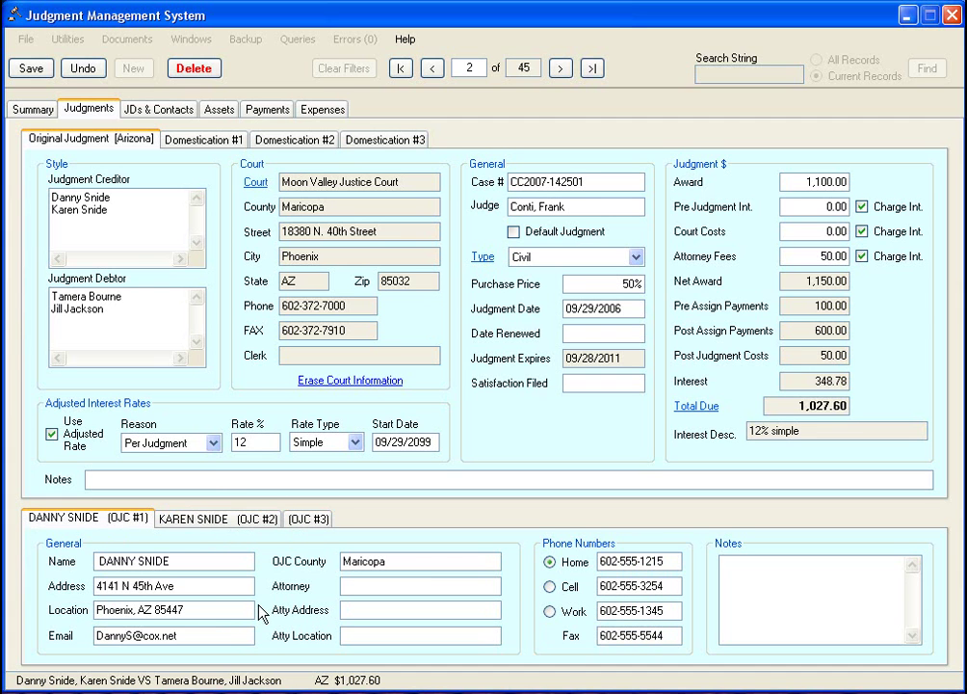
pyautogui.click(550, 562)
pyautogui.click(170, 112)
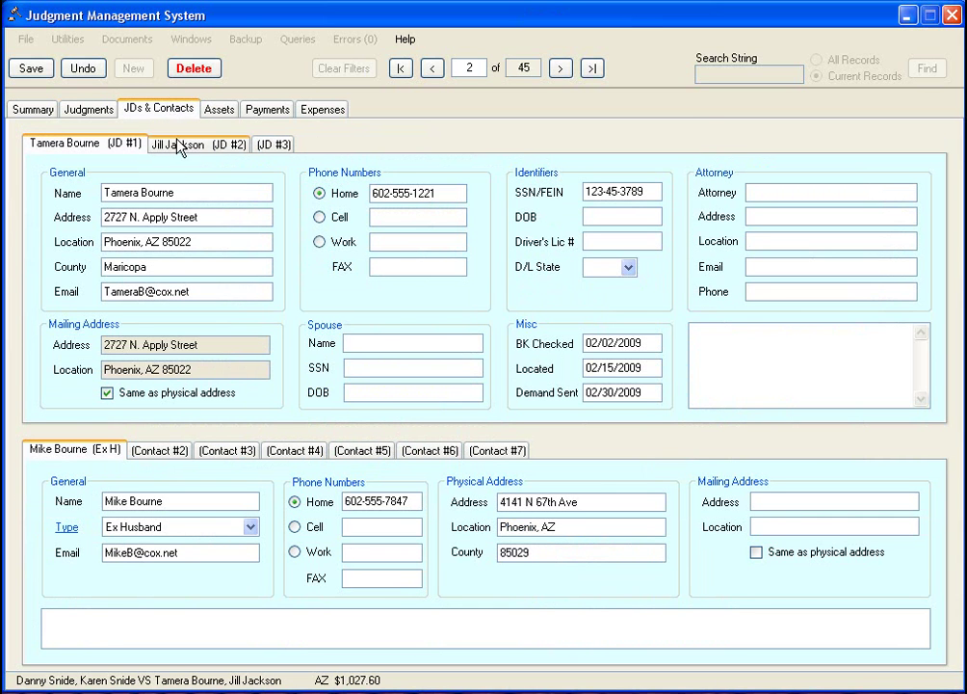
pyautogui.click(168, 149)
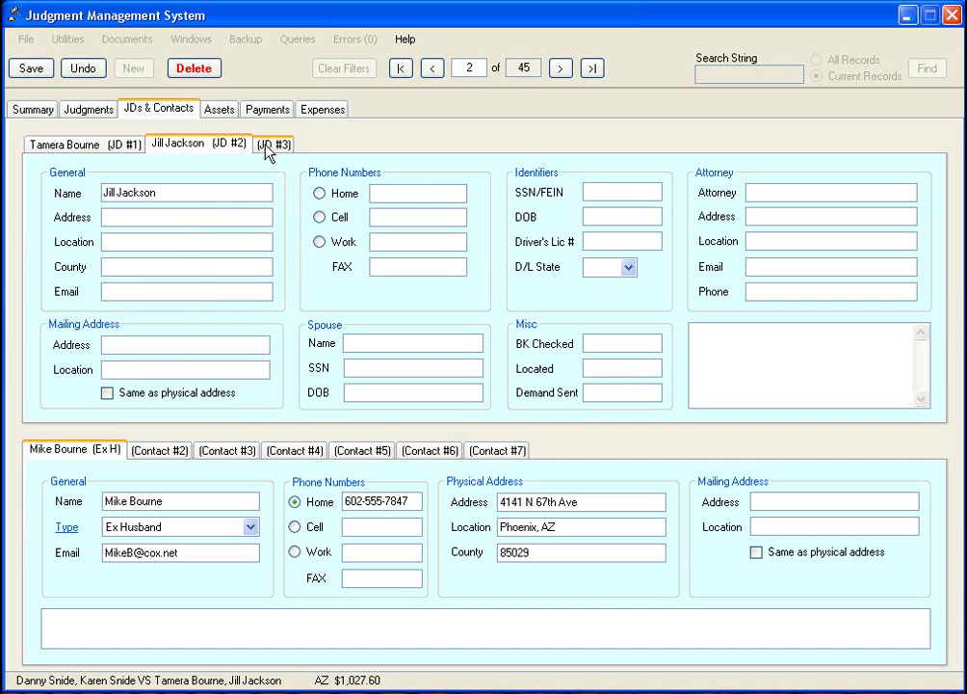
pyautogui.click(270, 146)
pyautogui.click(183, 148)
pyautogui.click(113, 150)
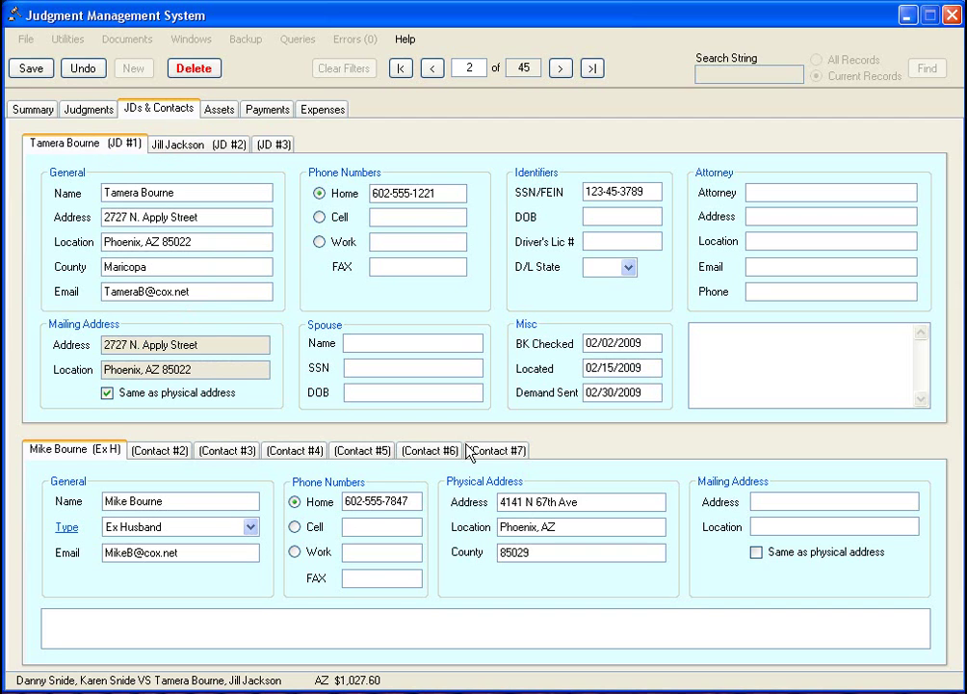
pyautogui.click(183, 452)
pyautogui.click(206, 452)
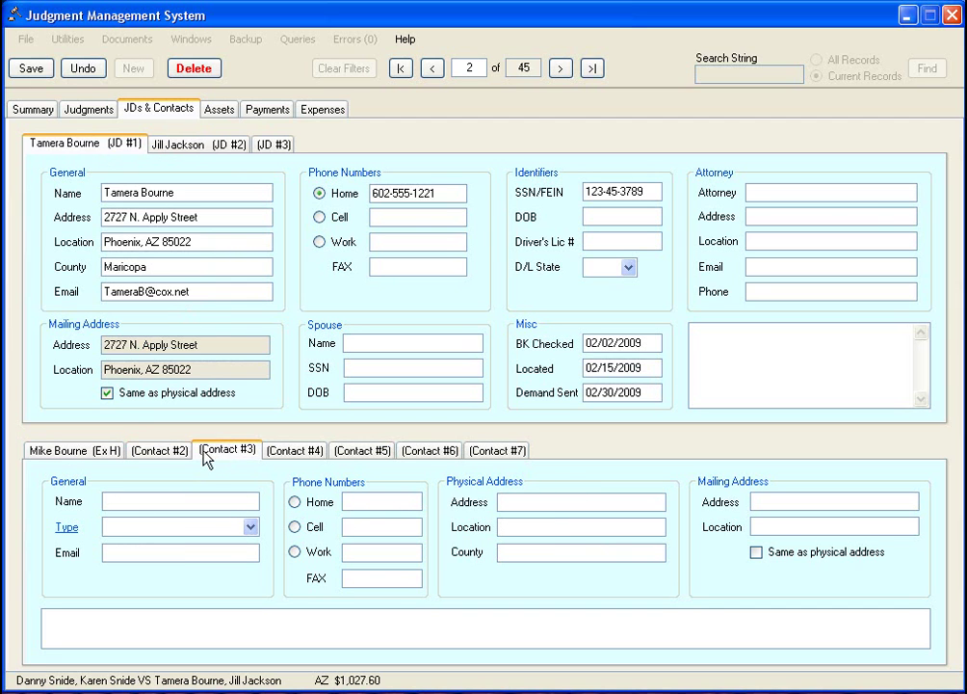
pyautogui.click(289, 455)
pyautogui.click(366, 453)
pyautogui.click(434, 453)
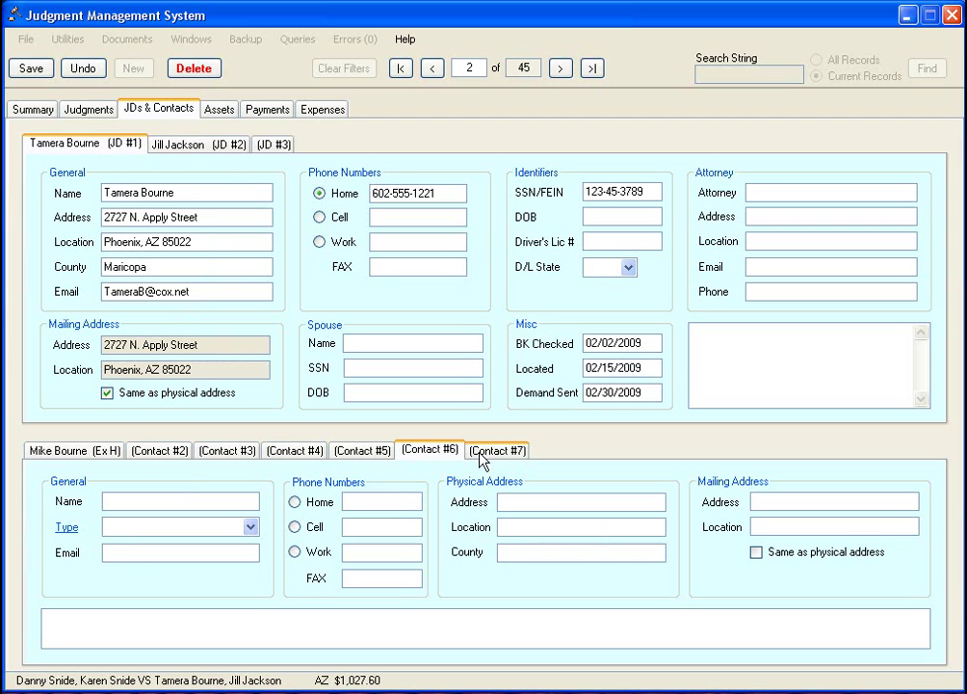
pyautogui.click(499, 453)
pyautogui.click(115, 453)
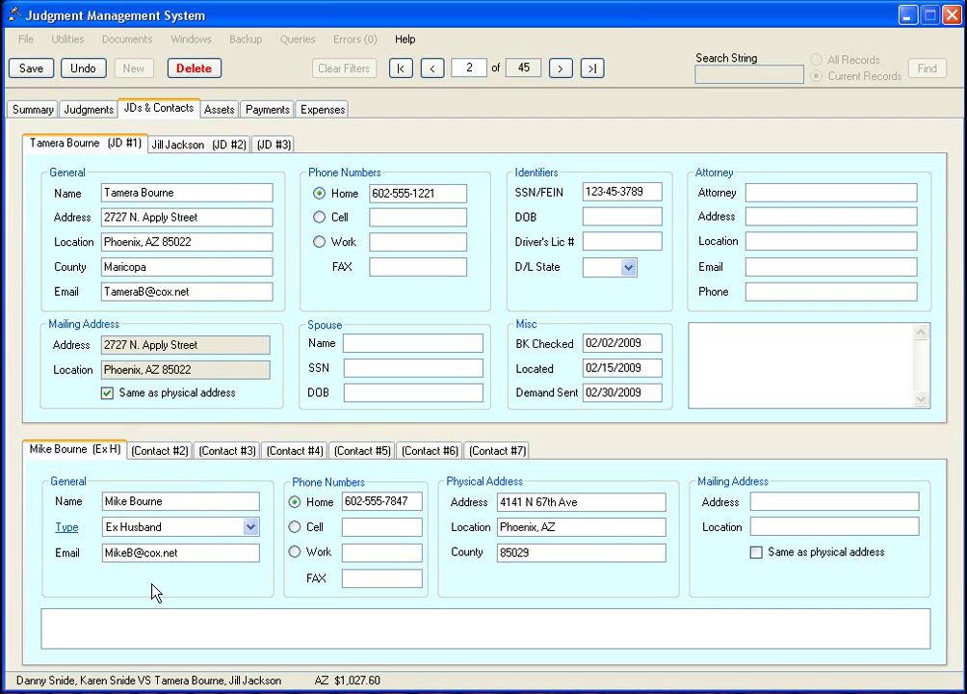
pyautogui.click(251, 528)
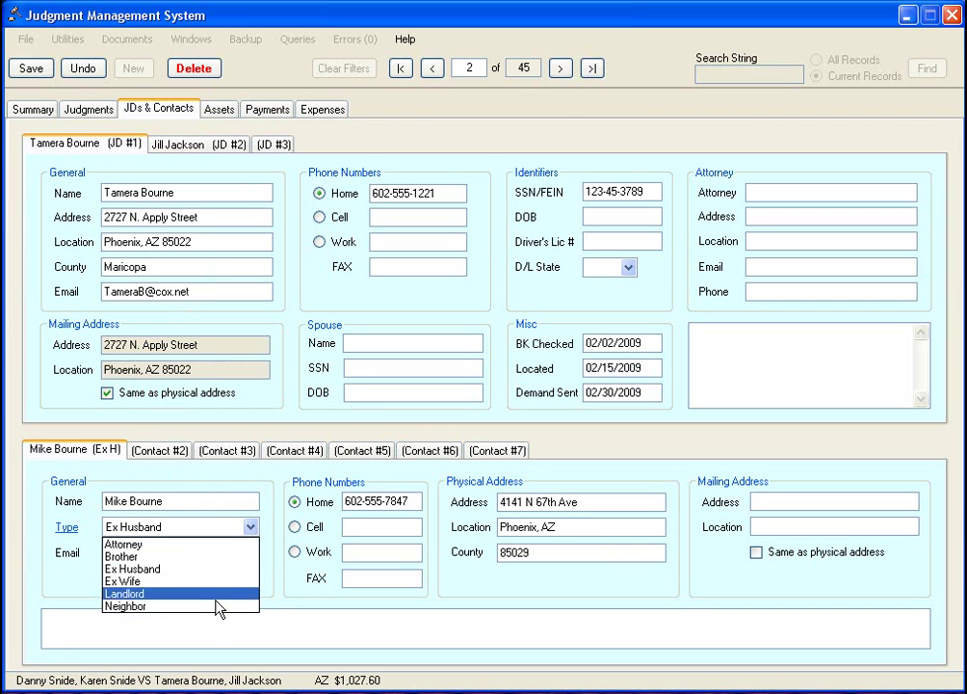
pyautogui.click(66, 535)
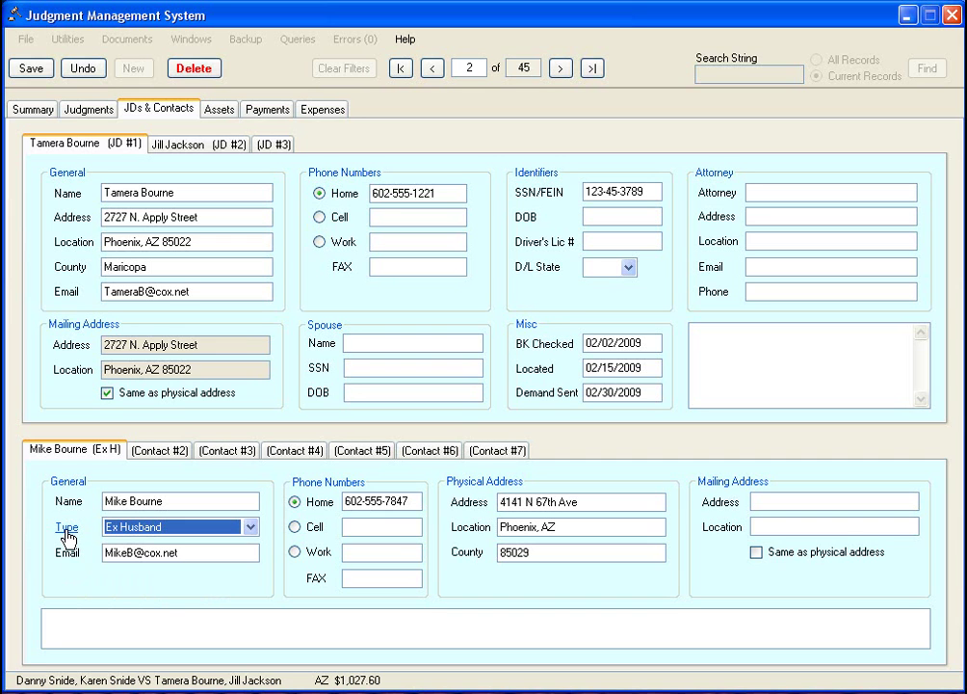
# Step: On the Assets page, add a Home Depot employment row for the second debtor
pyautogui.click(219, 110)
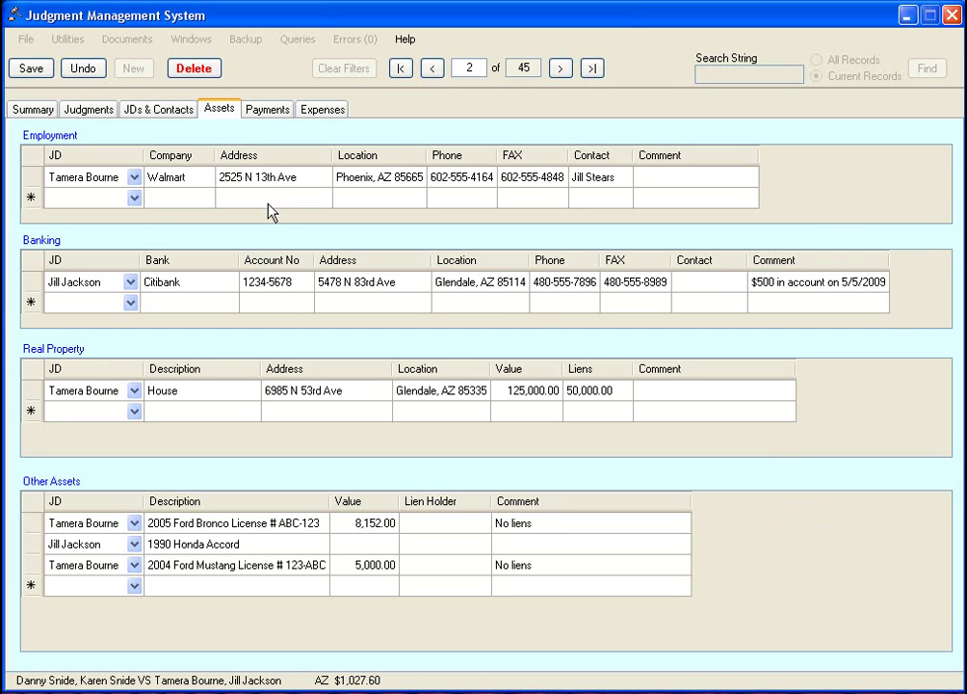
pyautogui.click(134, 199)
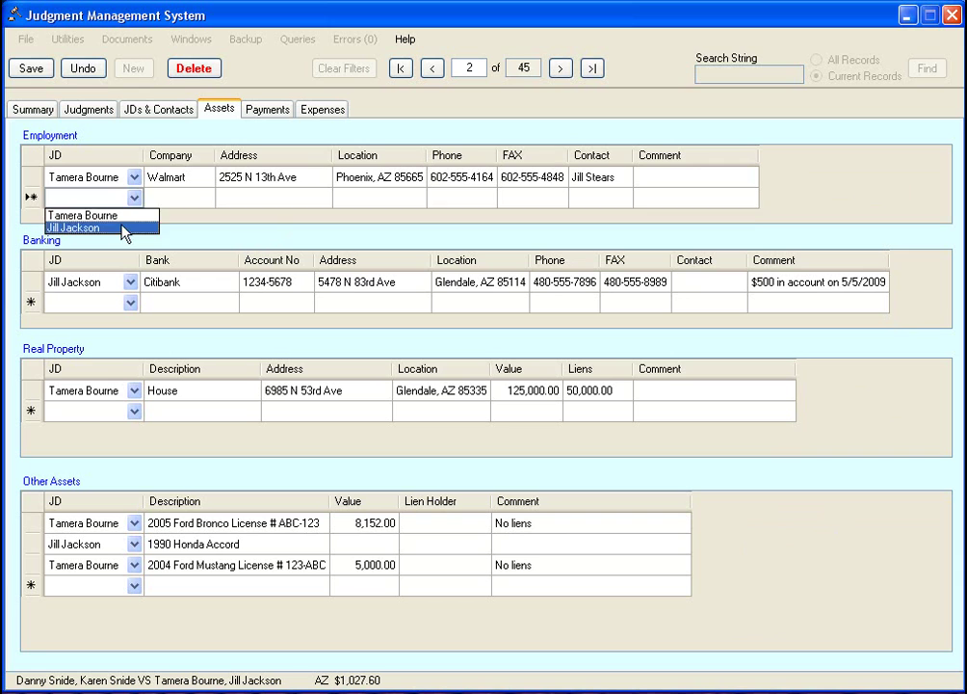
pyautogui.click(123, 228)
pyautogui.click(172, 196)
pyautogui.write('H')
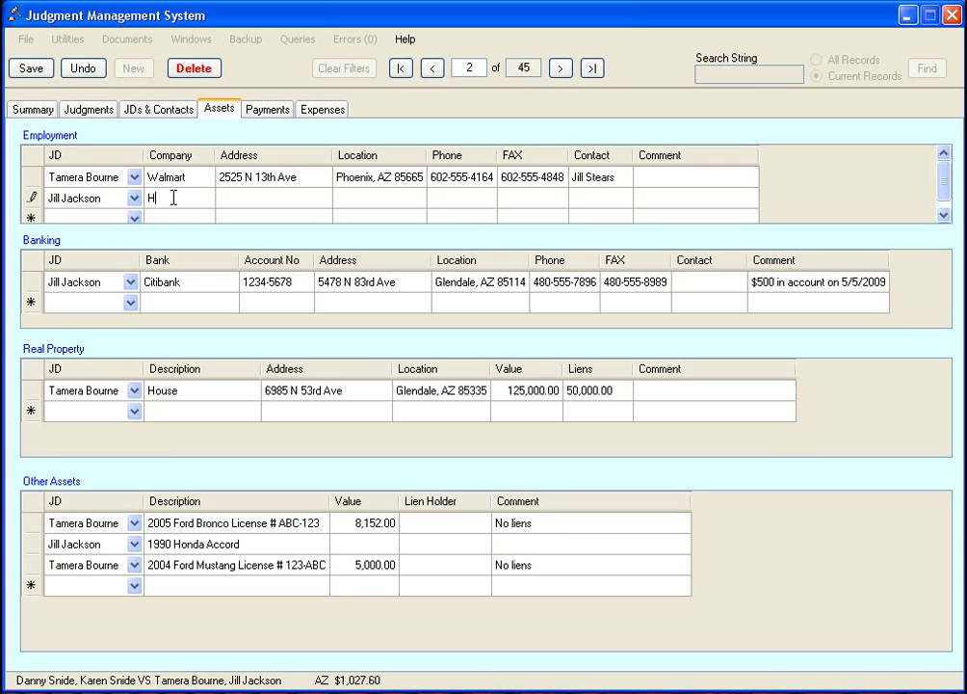
pyautogui.write('ome Depot')
pyautogui.click(249, 215)
# Step: Delete the Home Depot employment row again and save the record
pyautogui.rightClick(29, 199)
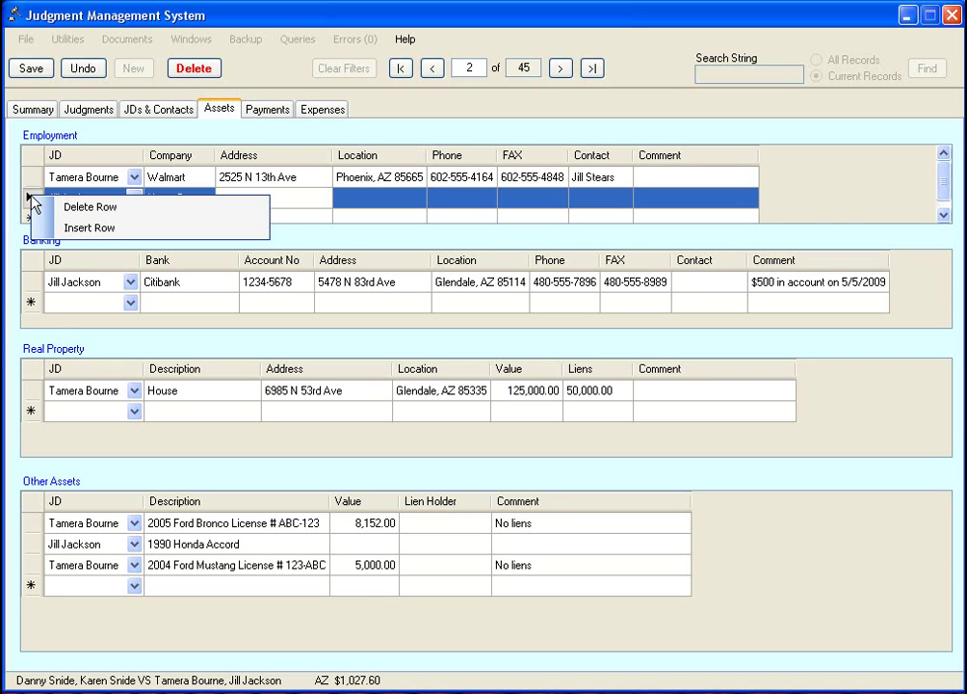
pyautogui.click(77, 208)
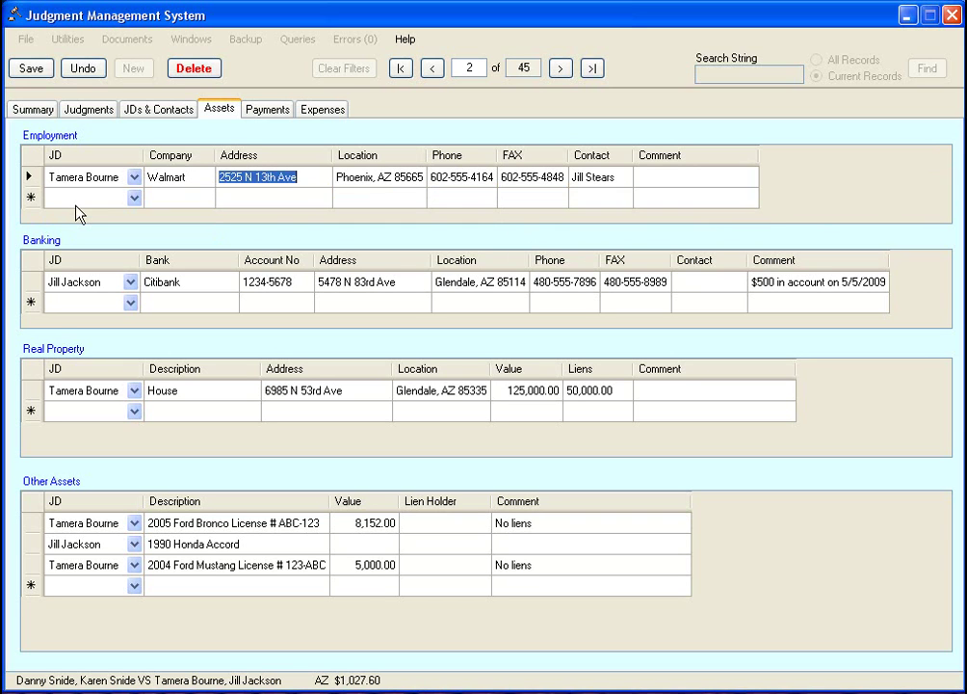
pyautogui.click(194, 198)
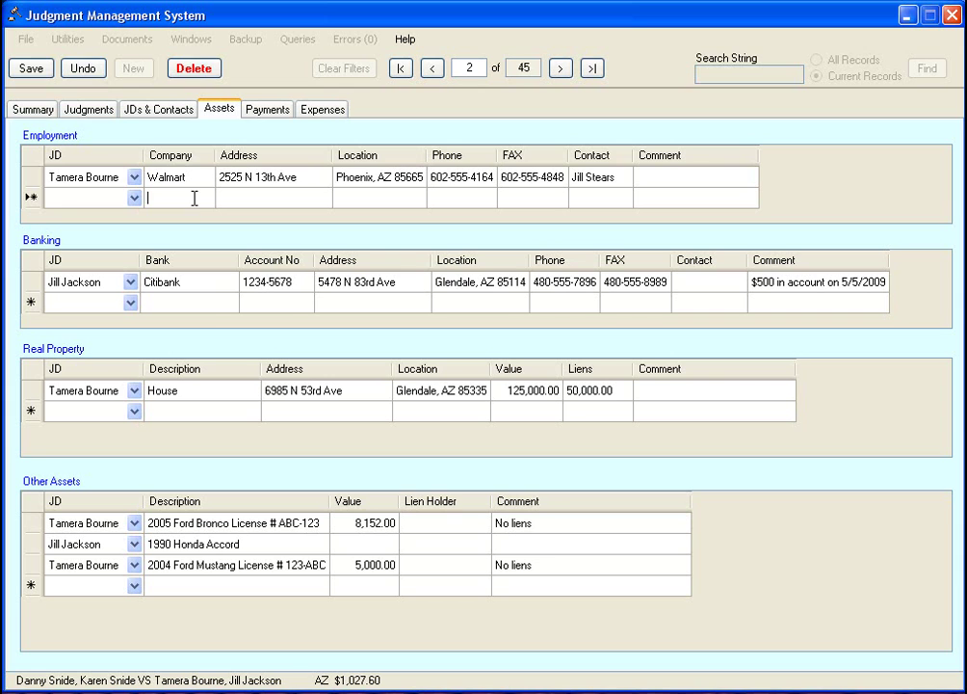
pyautogui.click(37, 69)
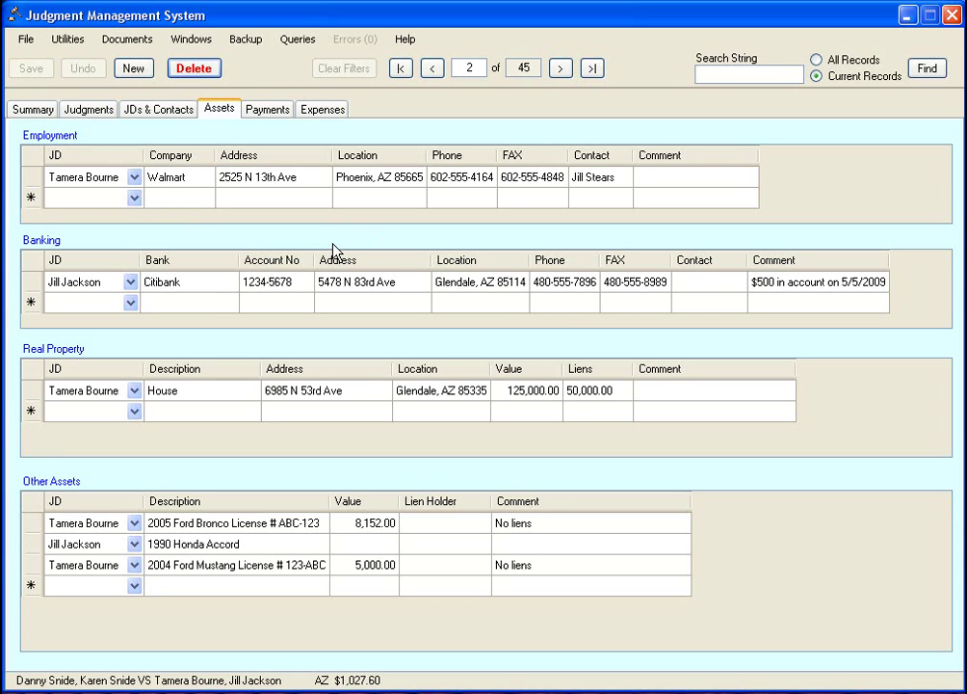
# Step: On the Payments page, inspect the first payment's debtor choice and Billing Amount cell
pyautogui.click(269, 115)
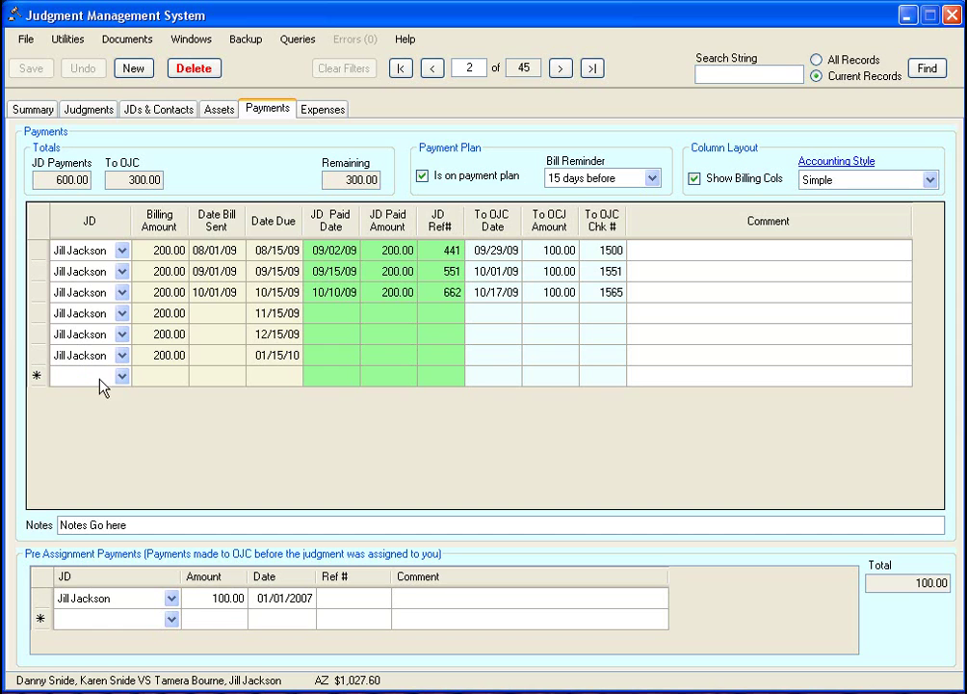
pyautogui.click(121, 250)
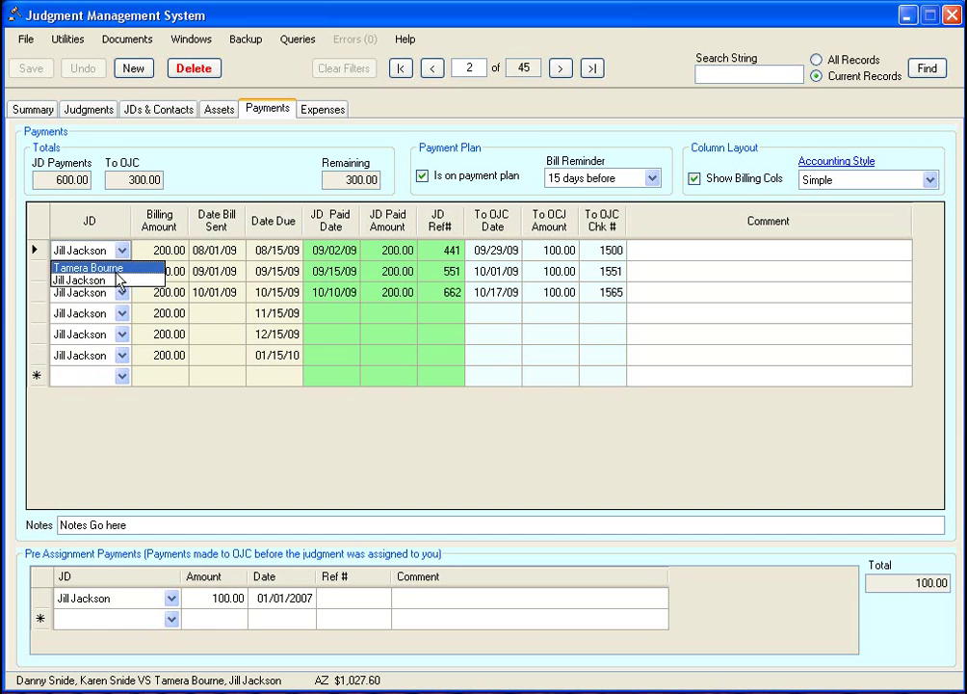
pyautogui.click(87, 279)
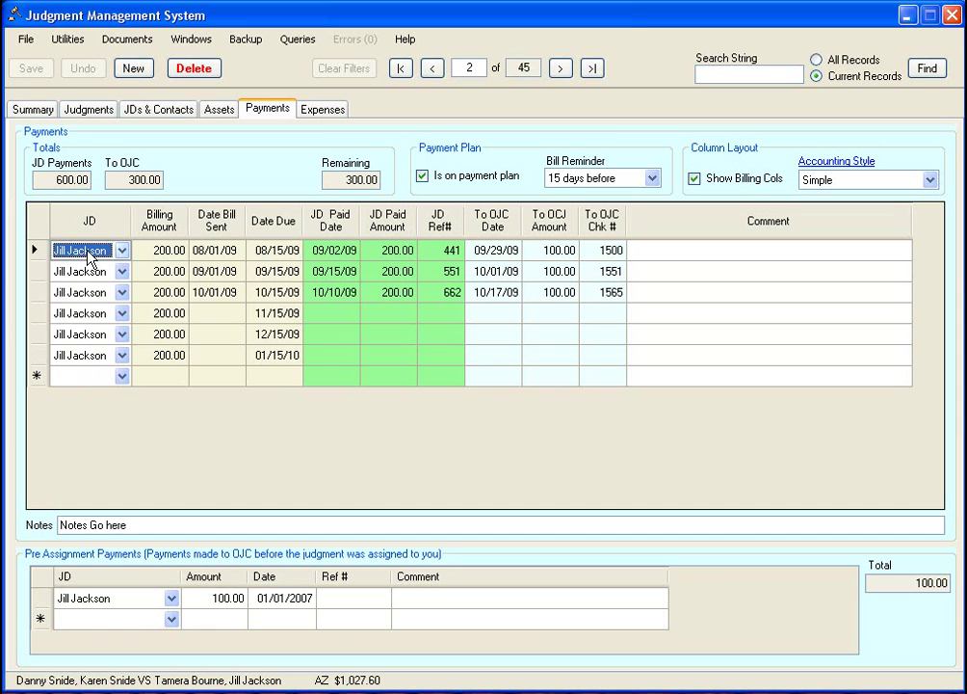
pyautogui.click(153, 250)
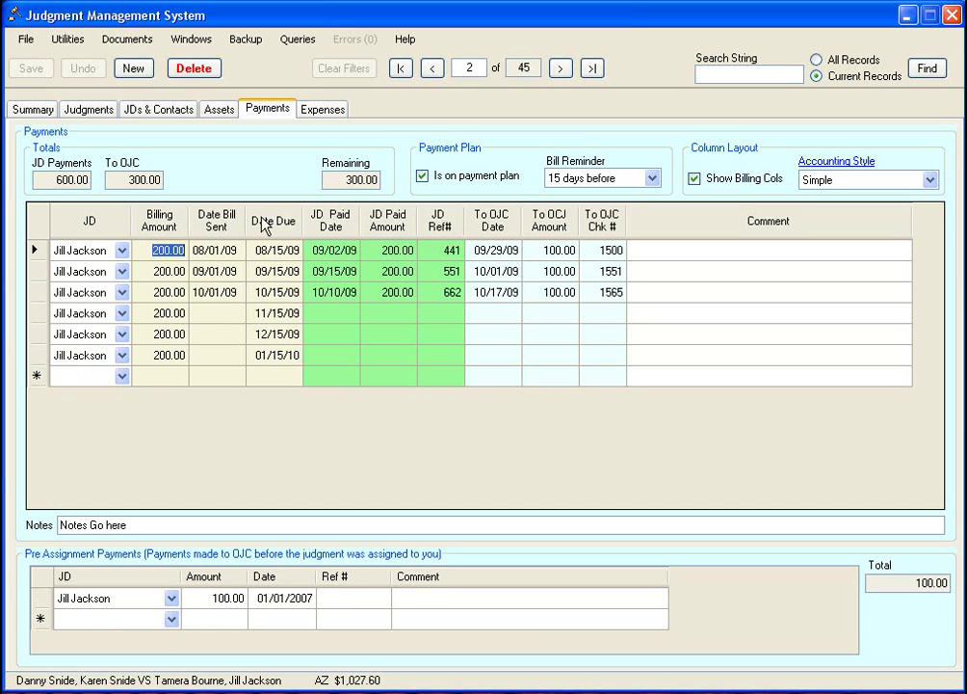
pyautogui.click(164, 250)
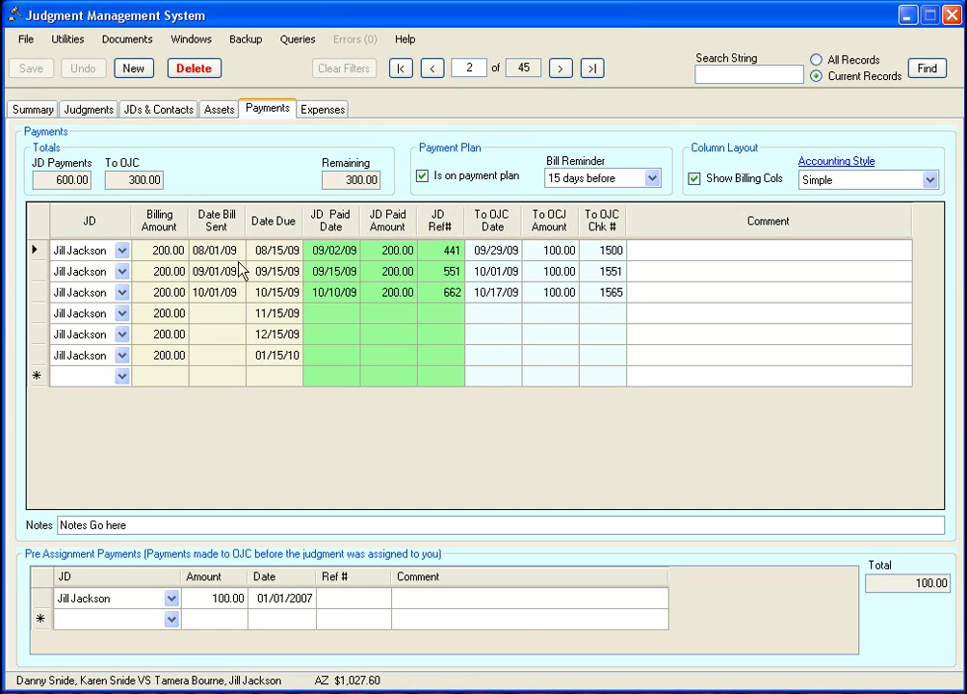
# Step: Toggle Show Billing Cols off and on, then inspect the first payment's 08/15/09, 200.00 and 08/01/09 cells
pyautogui.click(695, 178)
pyautogui.click(698, 179)
pyautogui.click(220, 319)
pyautogui.click(259, 255)
pyautogui.click(159, 252)
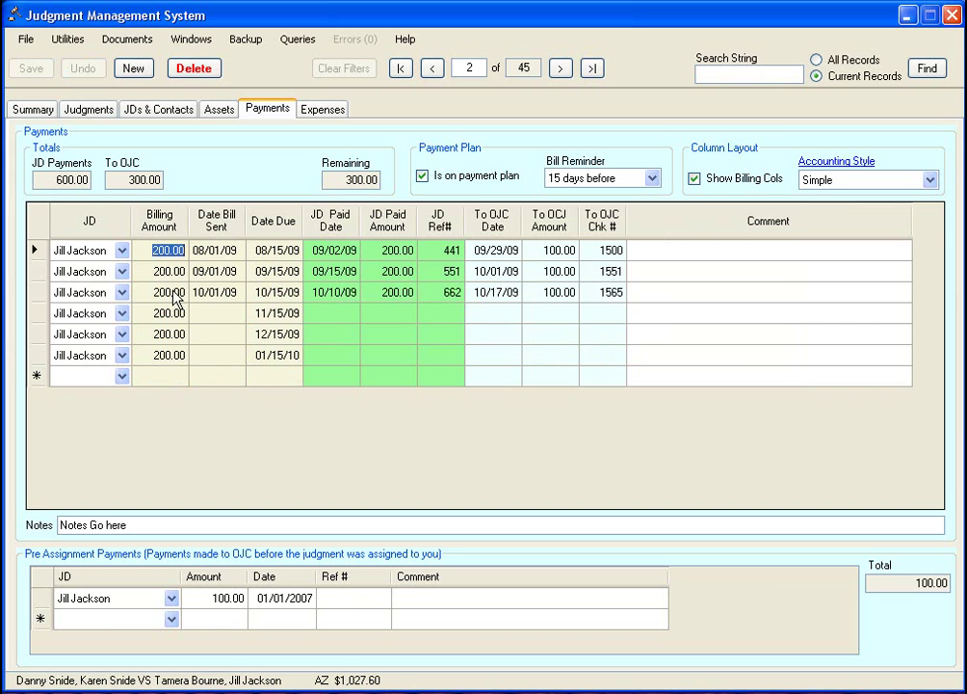
pyautogui.click(217, 252)
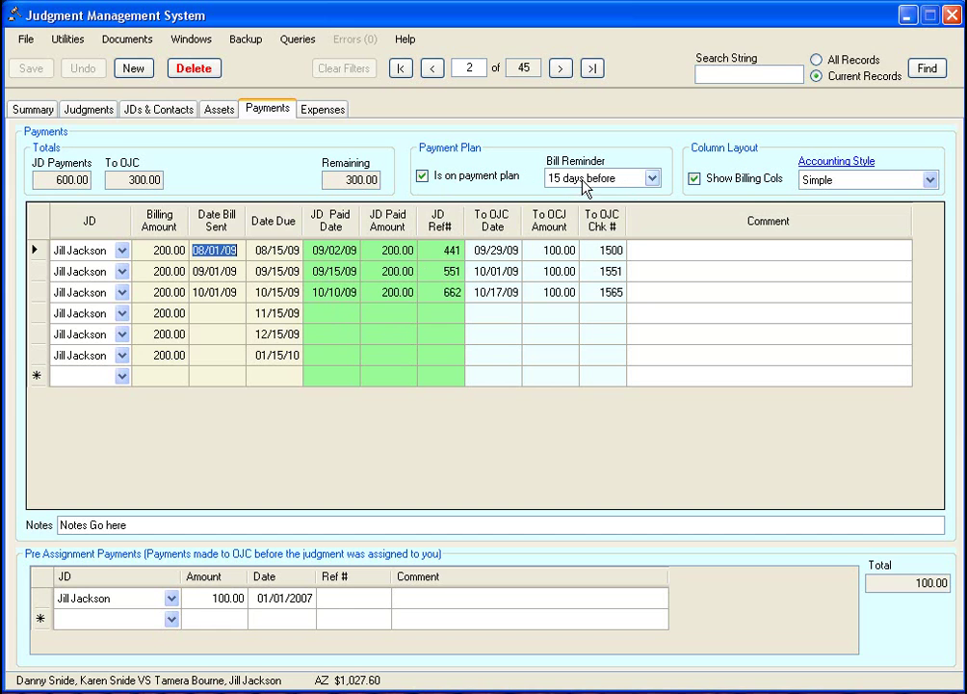
pyautogui.click(226, 315)
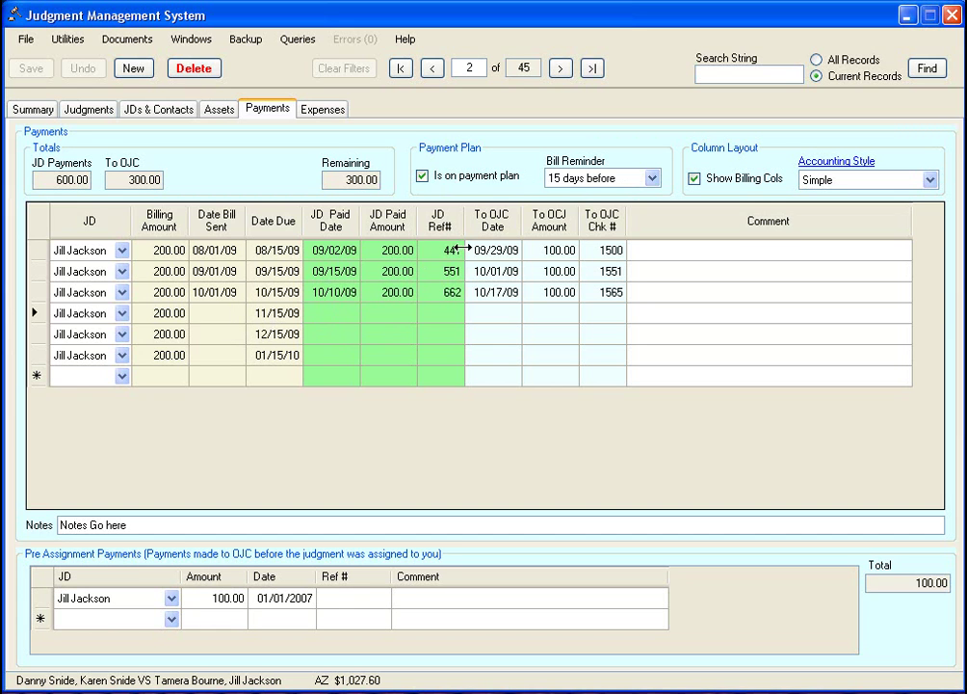
pyautogui.click(266, 318)
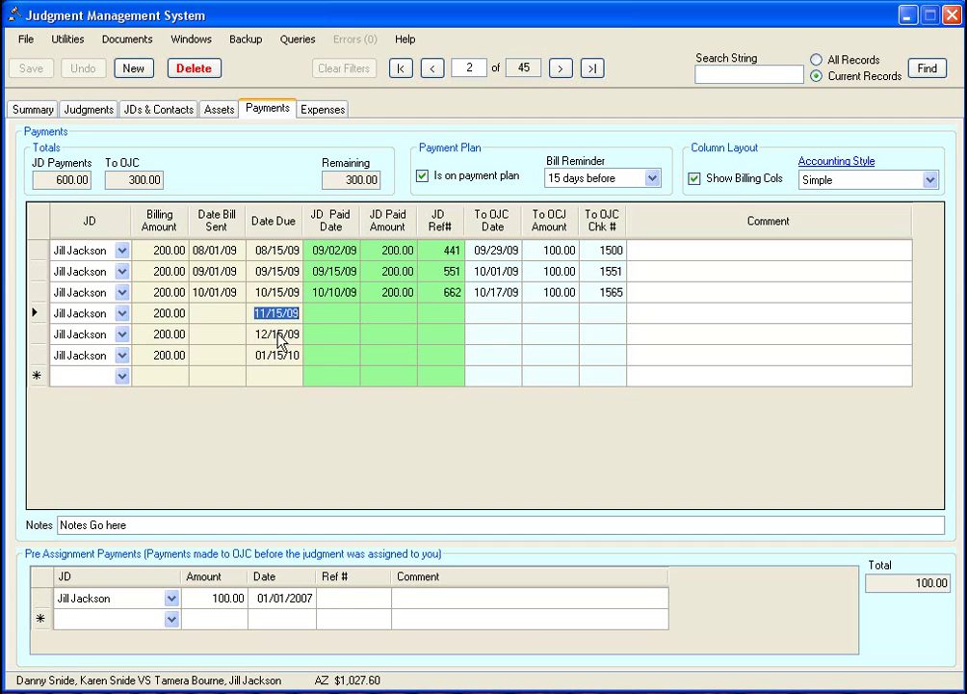
pyautogui.click(273, 314)
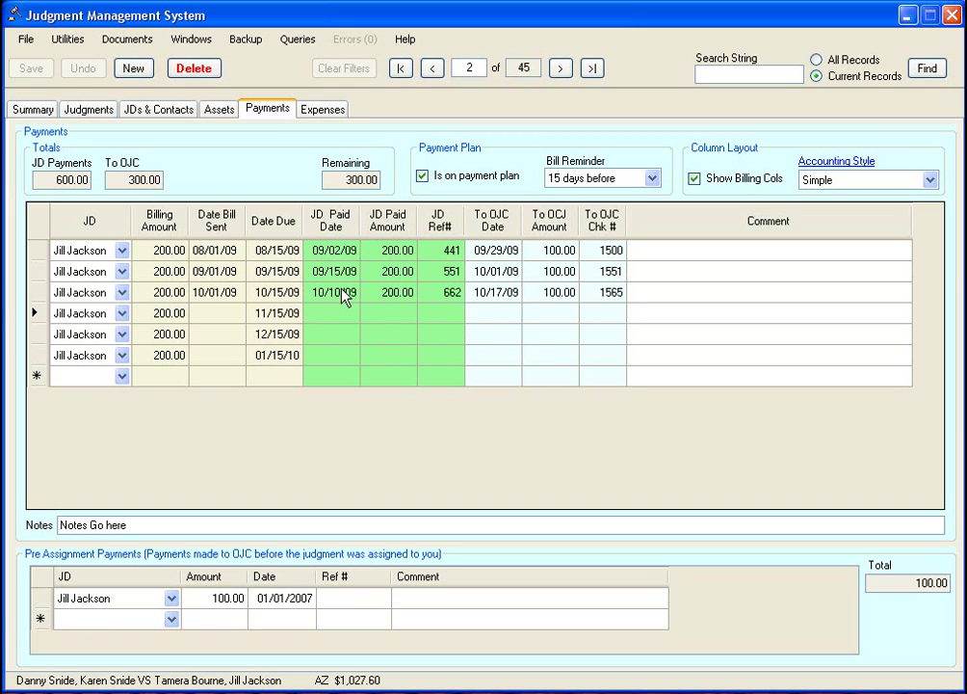
pyautogui.click(349, 252)
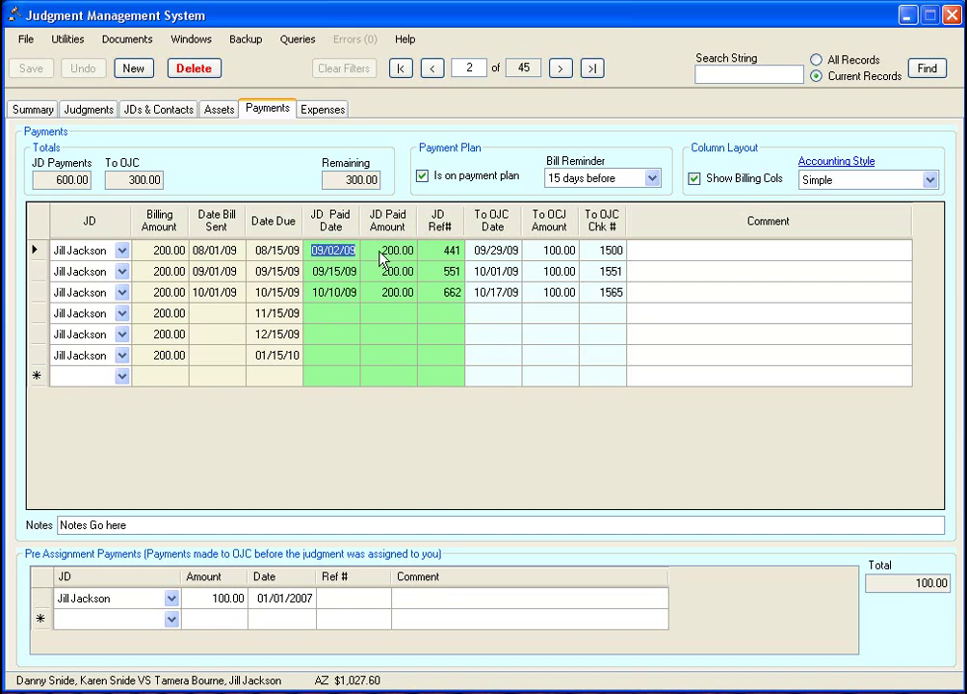
pyautogui.click(387, 254)
pyautogui.press('Tab')
pyautogui.press('Home')
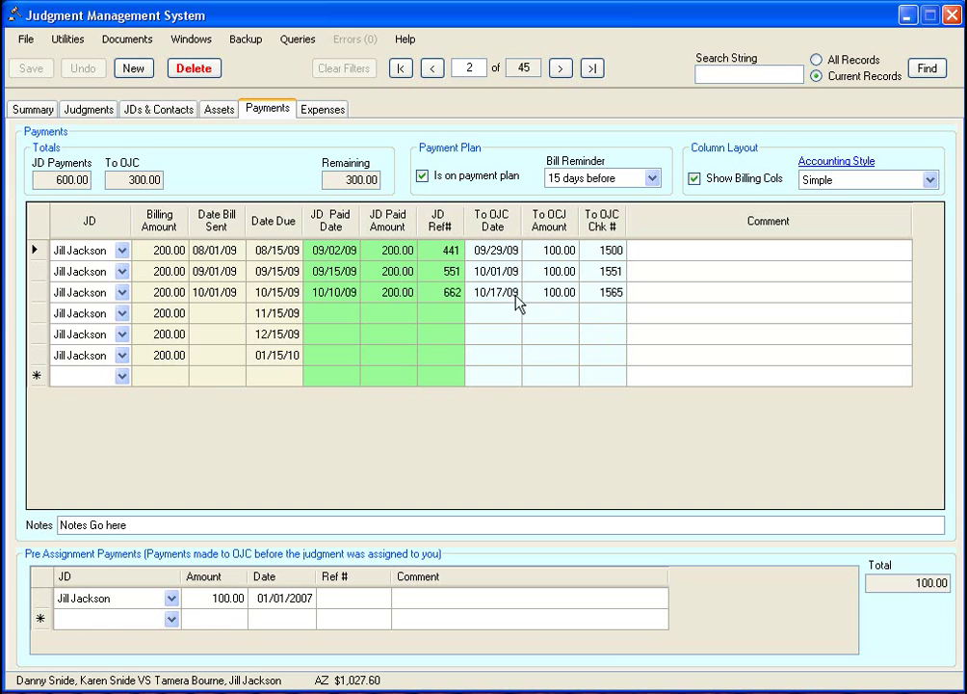
pyautogui.press('Tab')
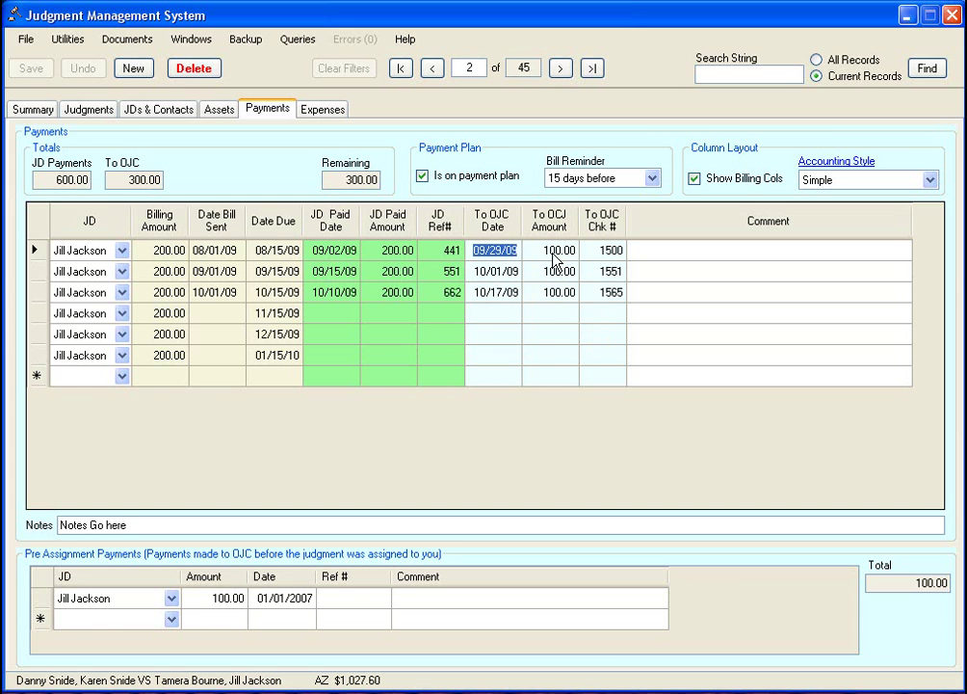
pyautogui.press('Tab')
pyautogui.press('Tab')
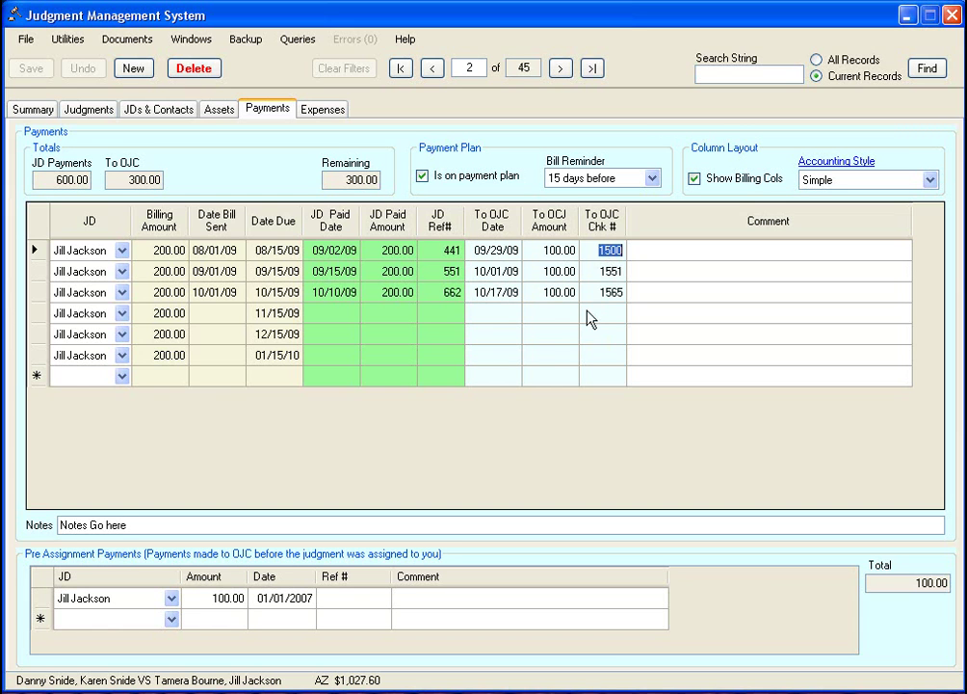
pyautogui.click(58, 178)
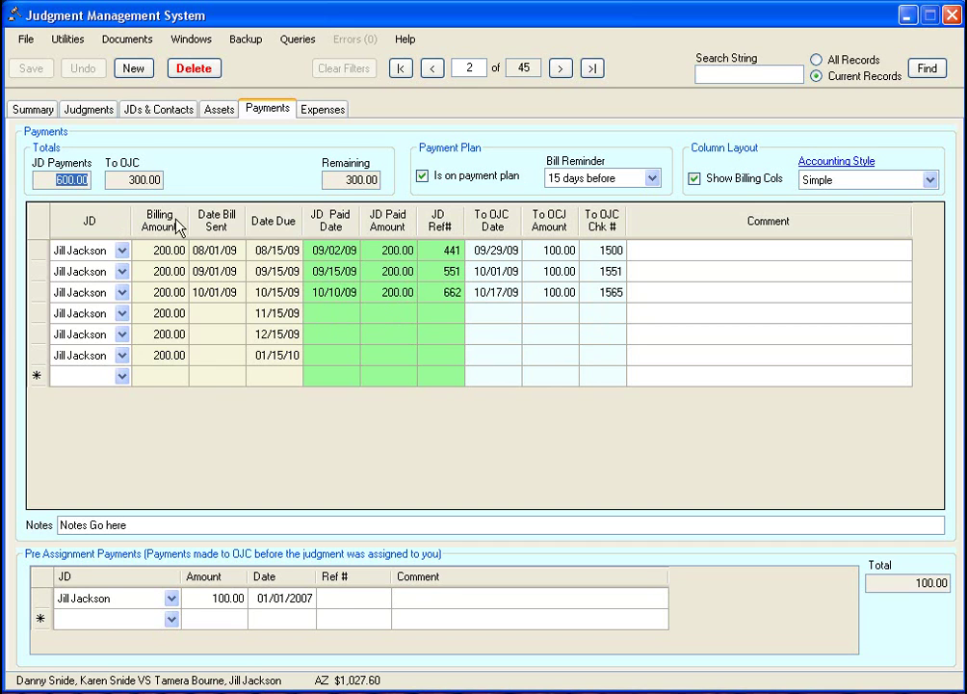
pyautogui.click(128, 180)
pyautogui.click(128, 180)
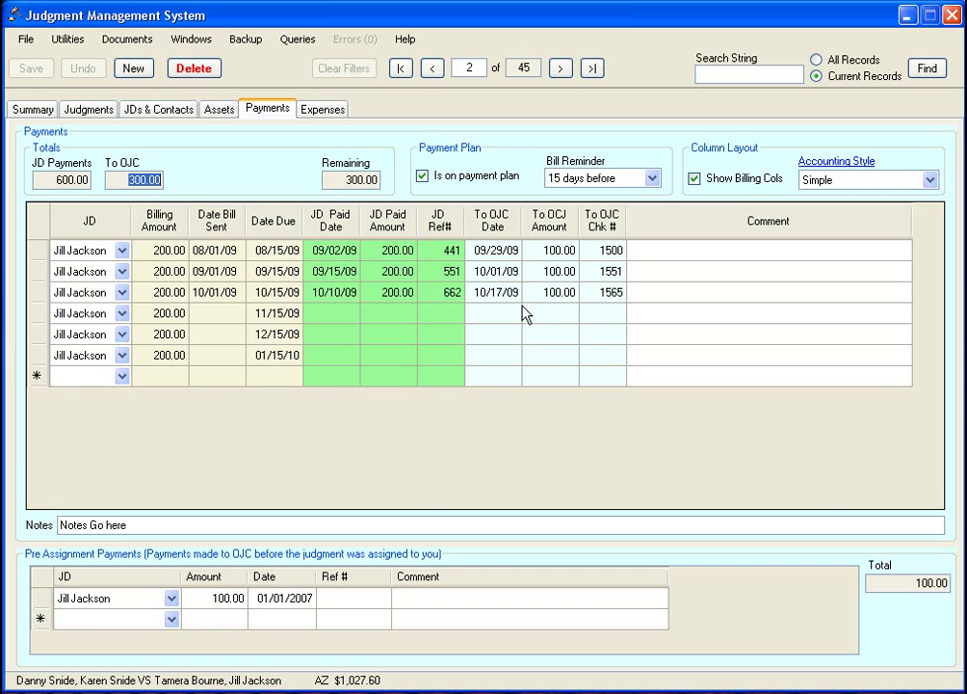
pyautogui.click(357, 182)
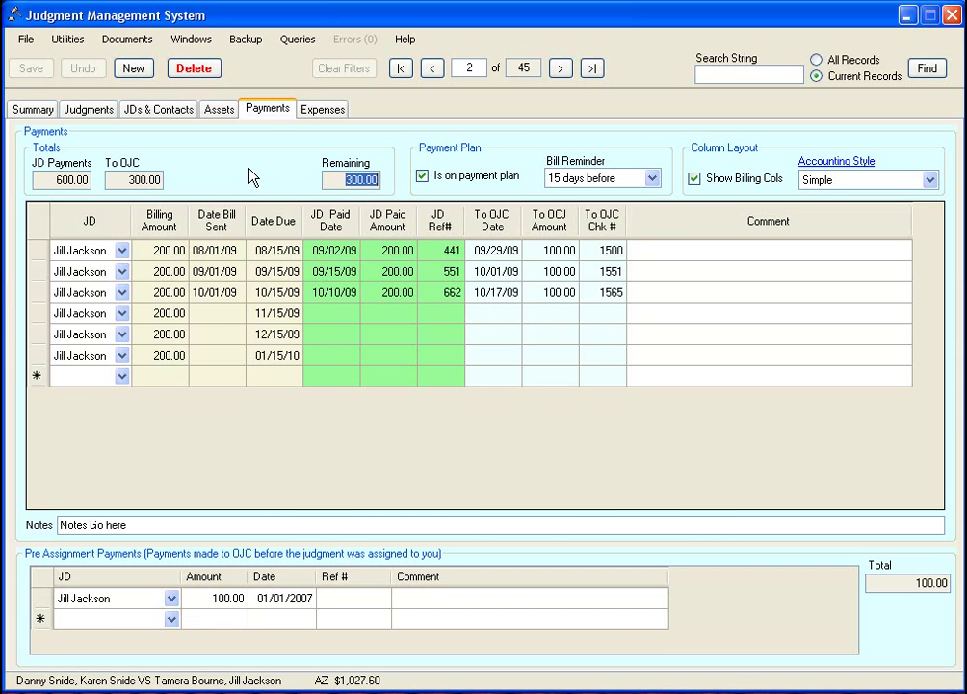